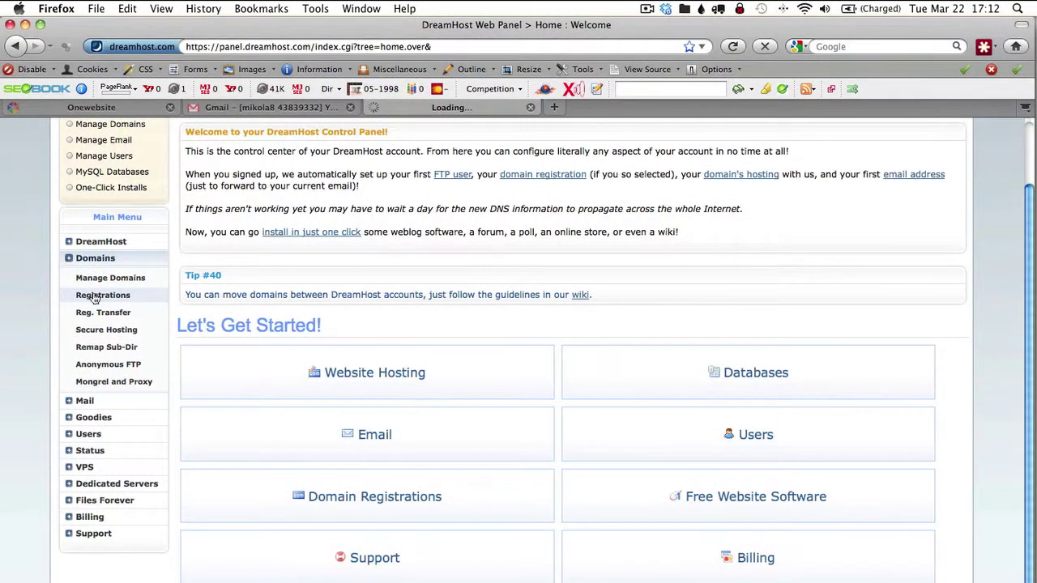
# View the domain registrations page, then open the list of hosted domains on the account.
pyautogui.click(96, 297)
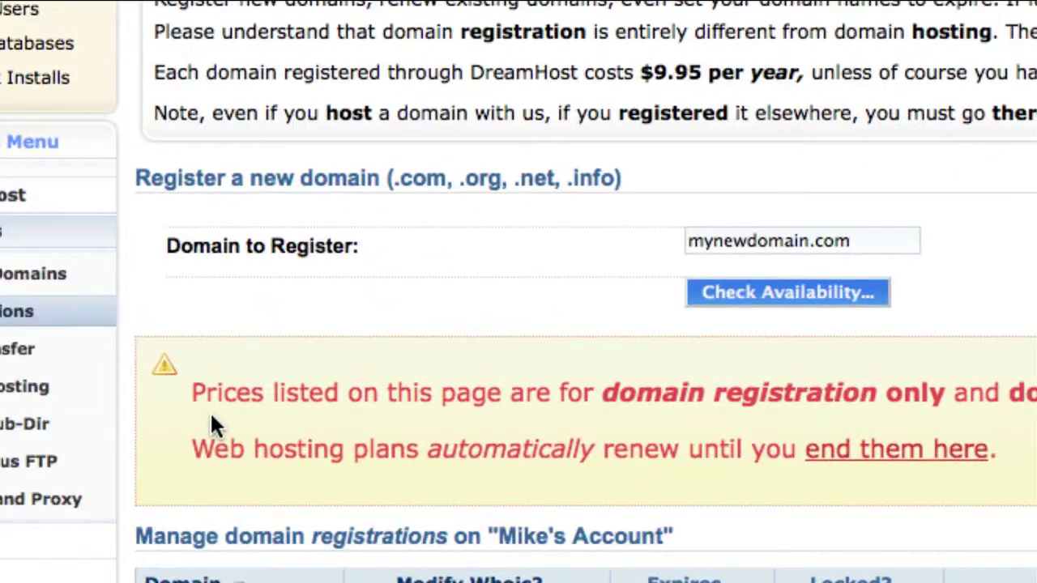
pyautogui.scroll(-2, 211, 417)
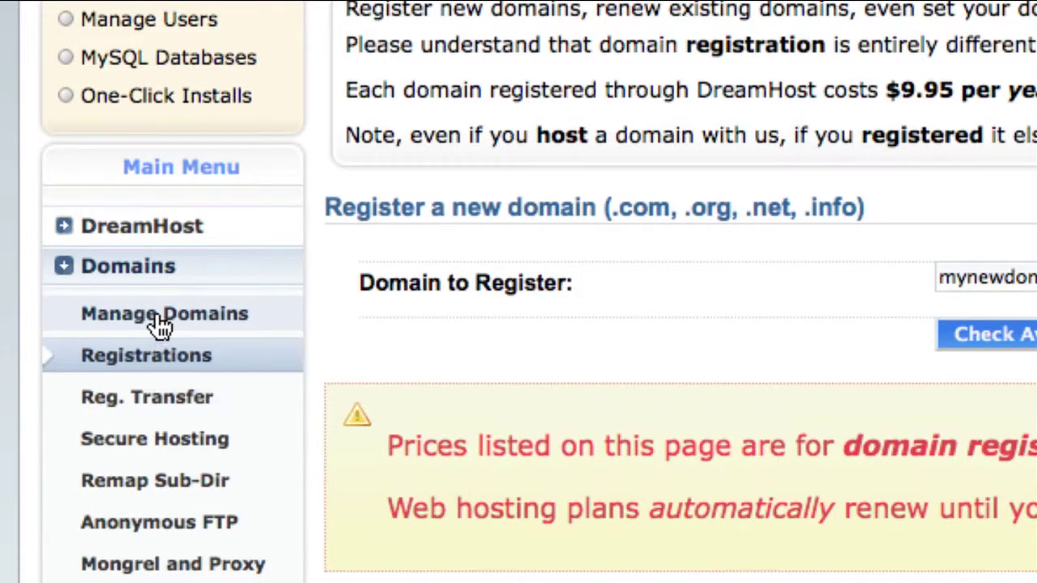
pyautogui.click(160, 324)
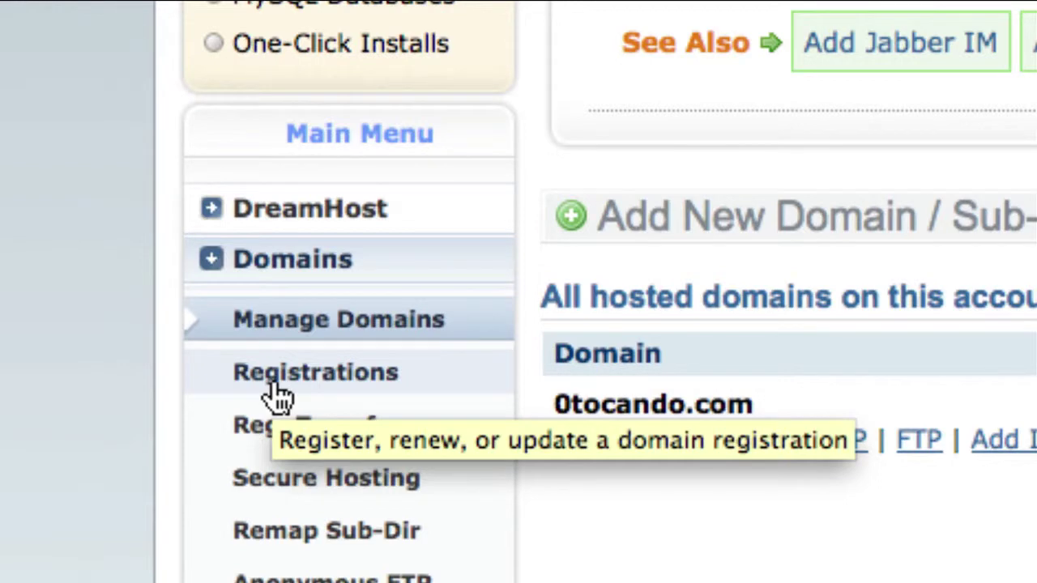
# Check whether OtoSurfing.com is available to register and confirm its spelling.
pyautogui.click(276, 397)
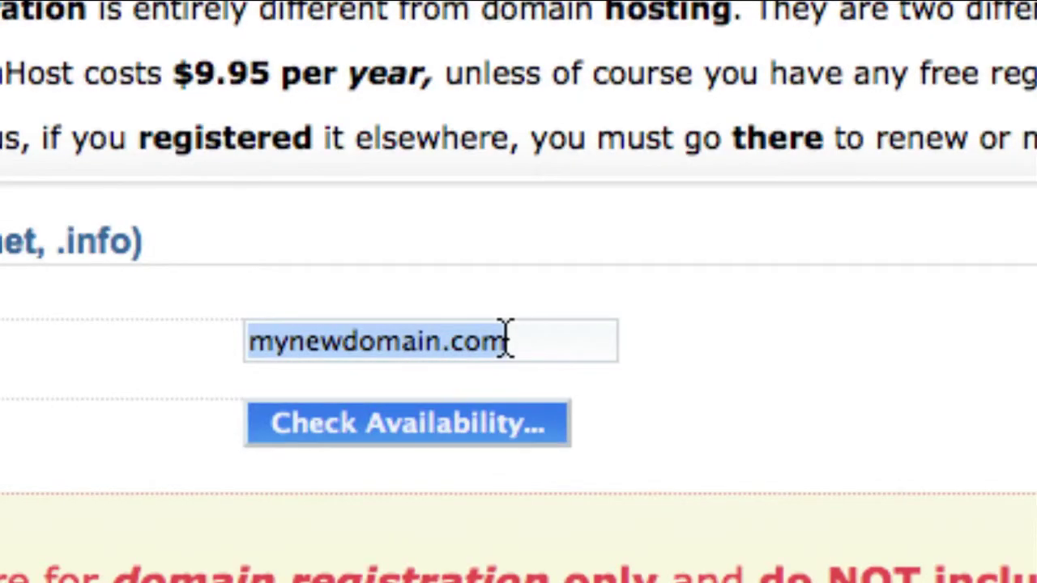
pyautogui.write('OtoS')
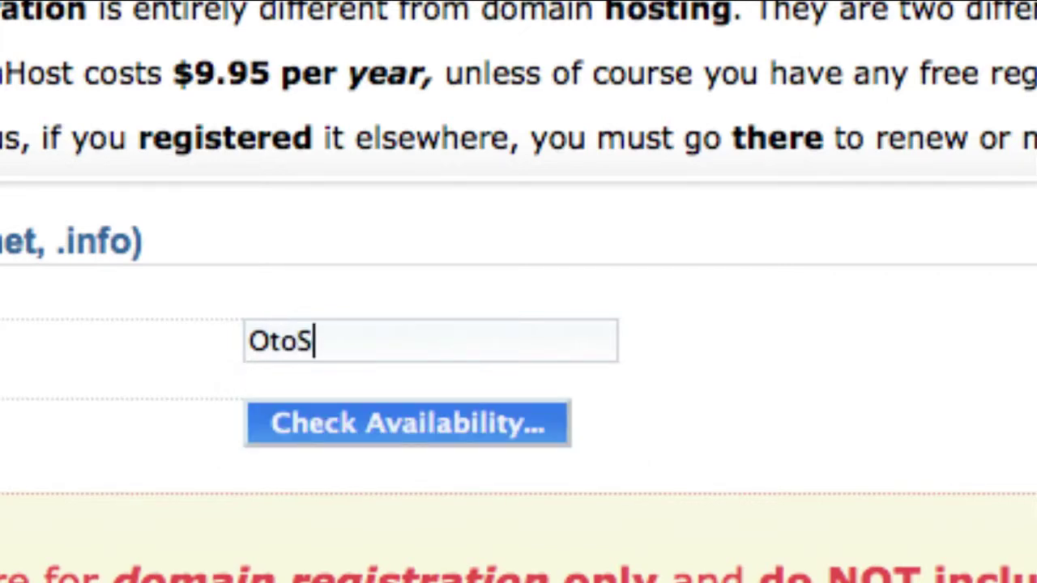
pyautogui.write('urfing')
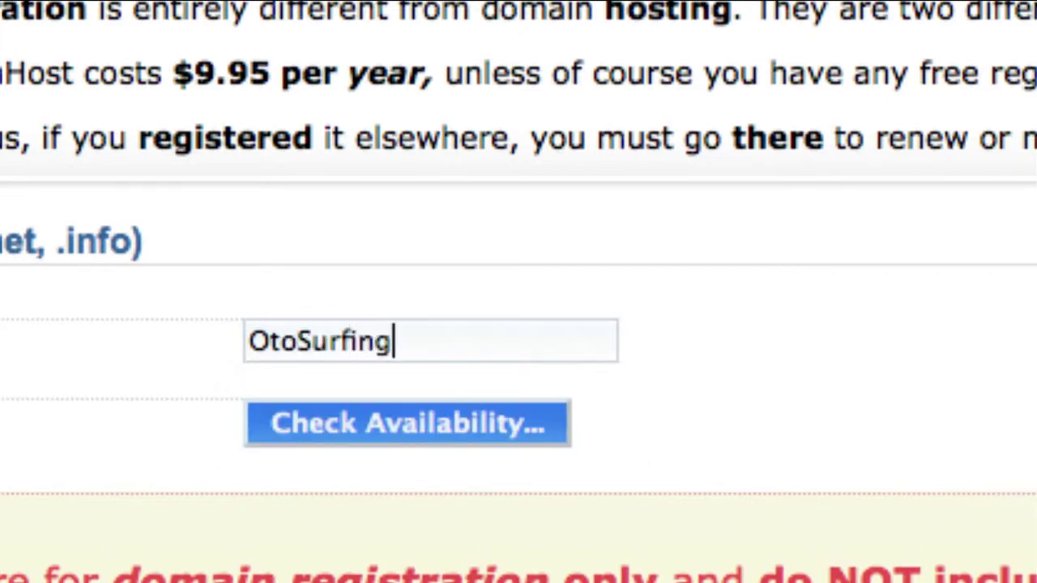
pyautogui.write('.com')
pyautogui.click(490, 422)
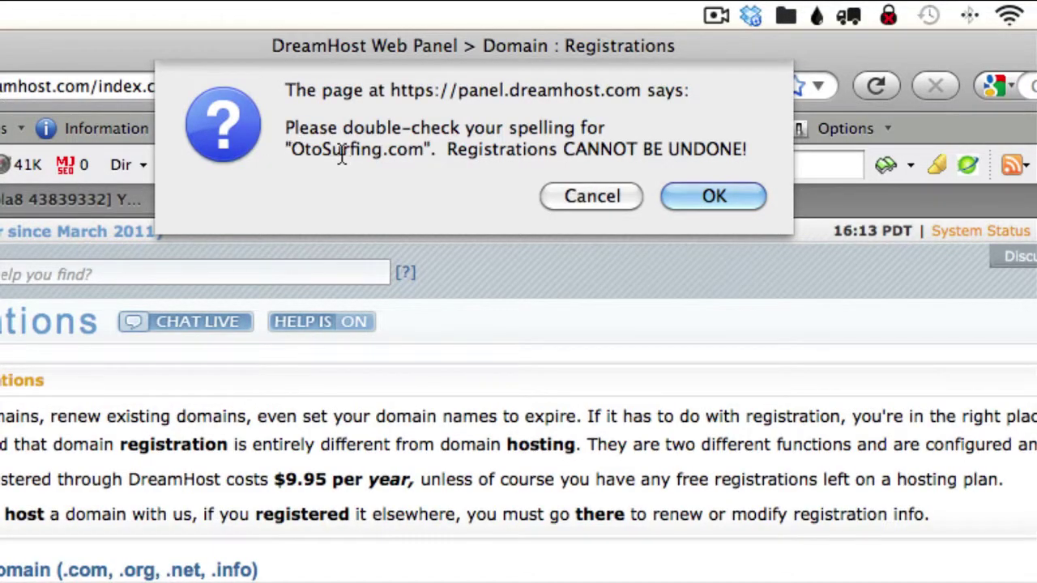
pyautogui.click(677, 196)
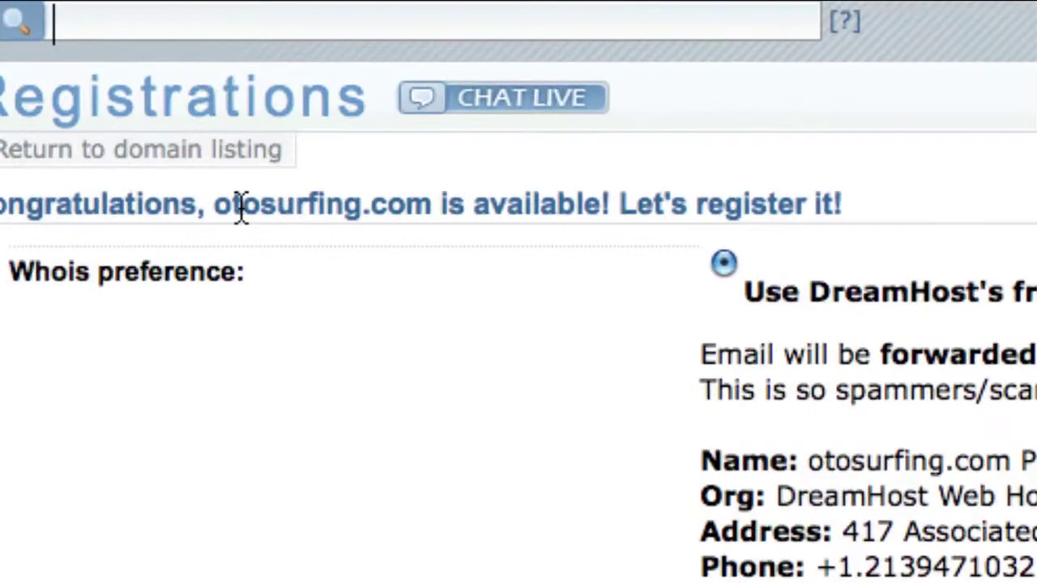
pyautogui.moveTo(235, 204); pyautogui.dragTo(222, 204)
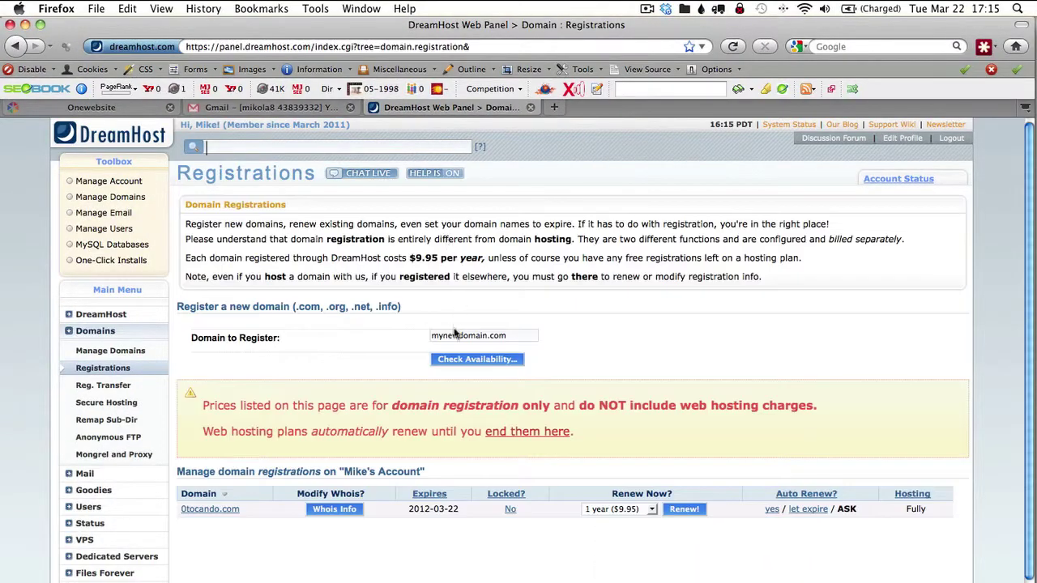
# Check whether 0toSurfing.com is available to register and confirm the spelling of the domain.
pyautogui.tripleClick(454, 335)
pyautogui.write('0to')
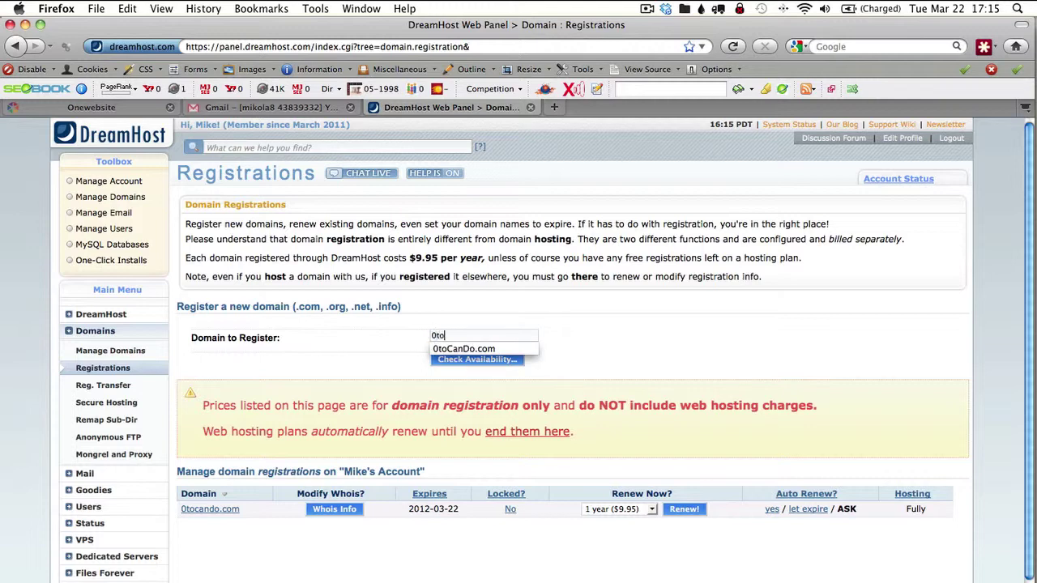
pyautogui.write('Surfing.com')
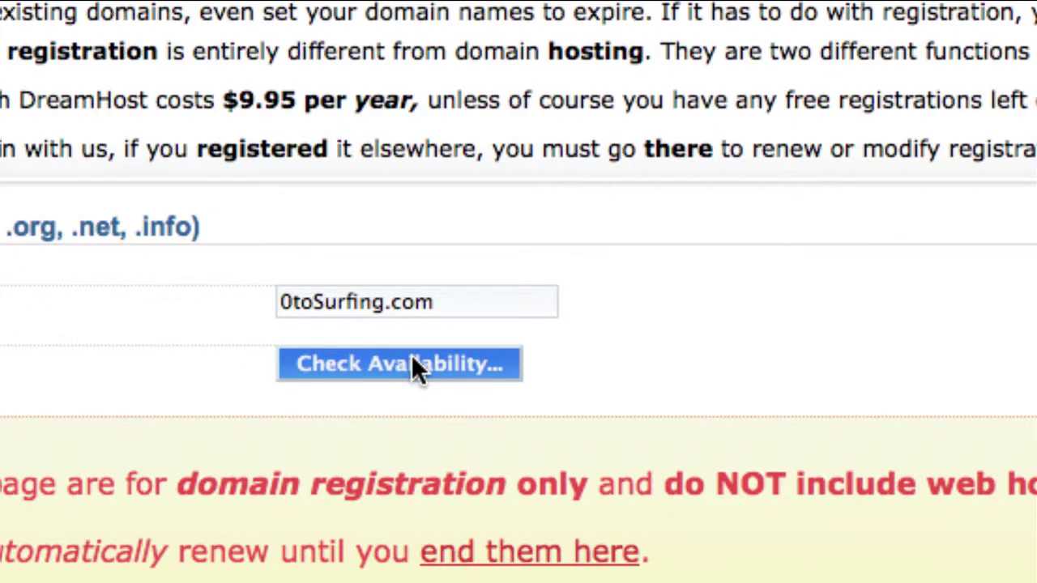
pyautogui.click(411, 364)
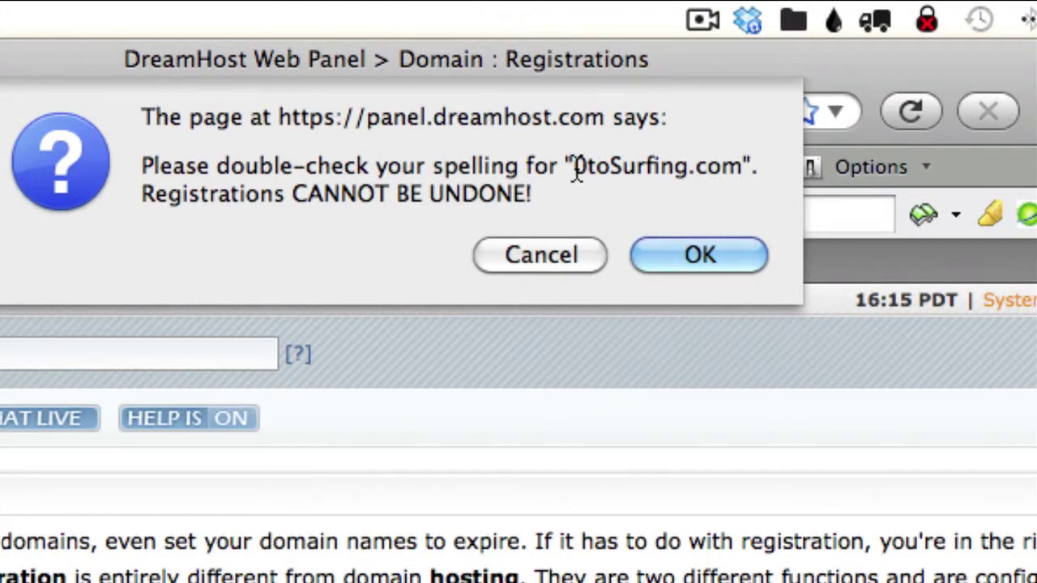
pyautogui.moveTo(575, 169); pyautogui.dragTo(588, 172)
pyautogui.click(671, 255)
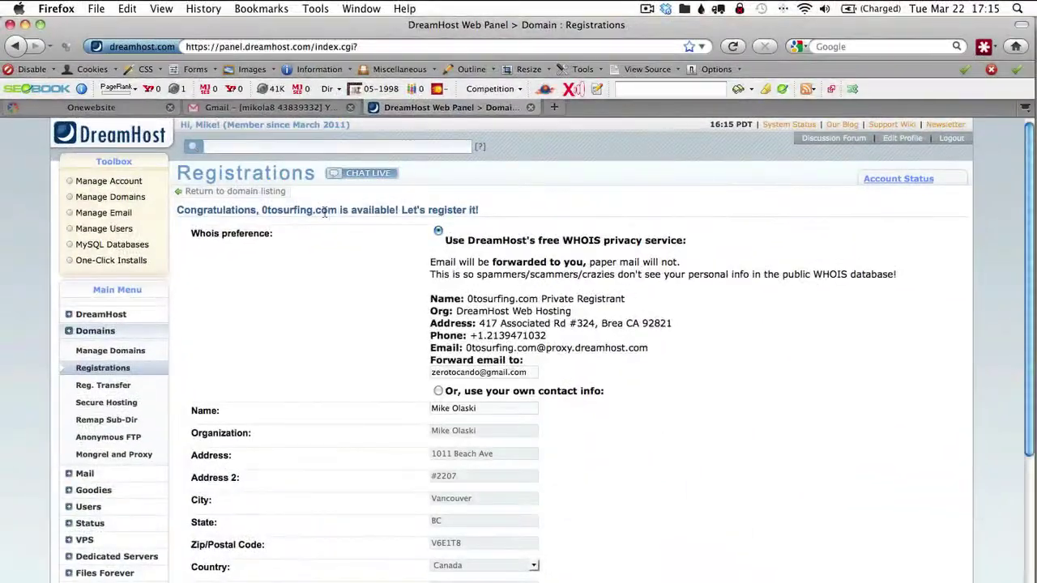
# Review the registration details and proceed with DreamHost's free WHOIS privacy service and the ns1 to ns3.dreamhost.com nameservers.
pyautogui.doubleClick(204, 234)
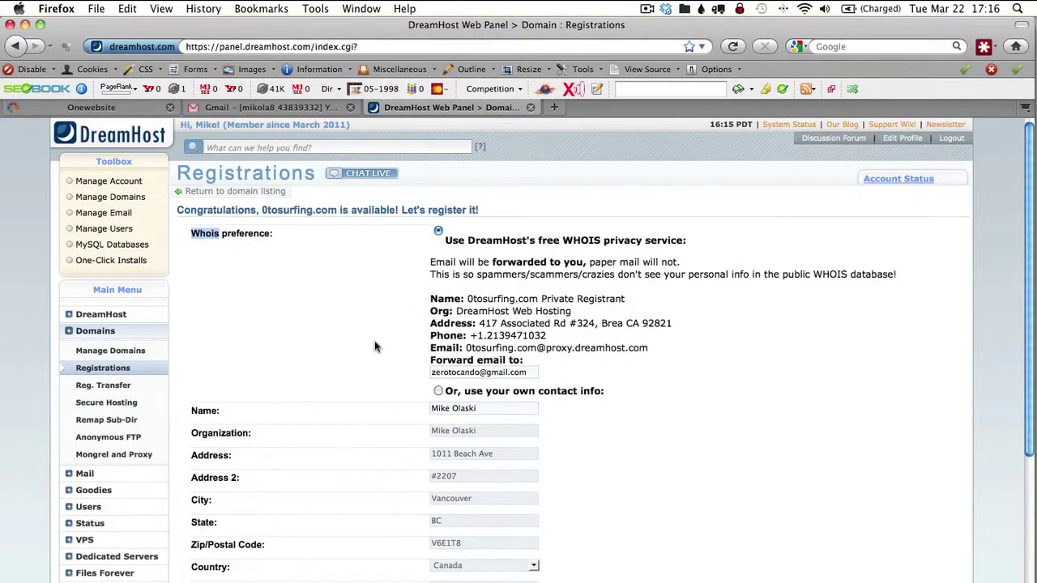
pyautogui.scroll(-5, 374, 347)
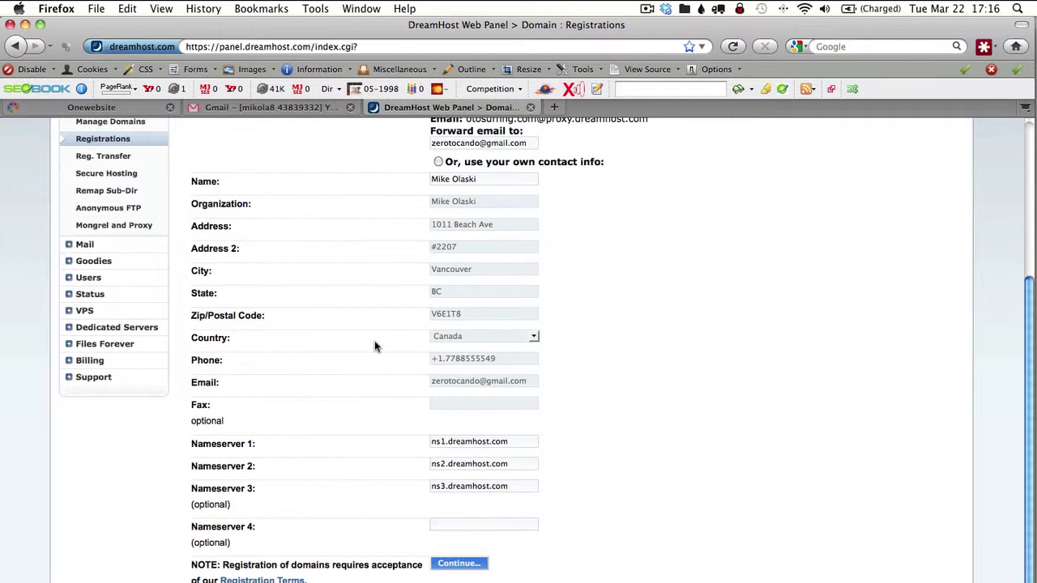
pyautogui.scroll(1, 374, 346)
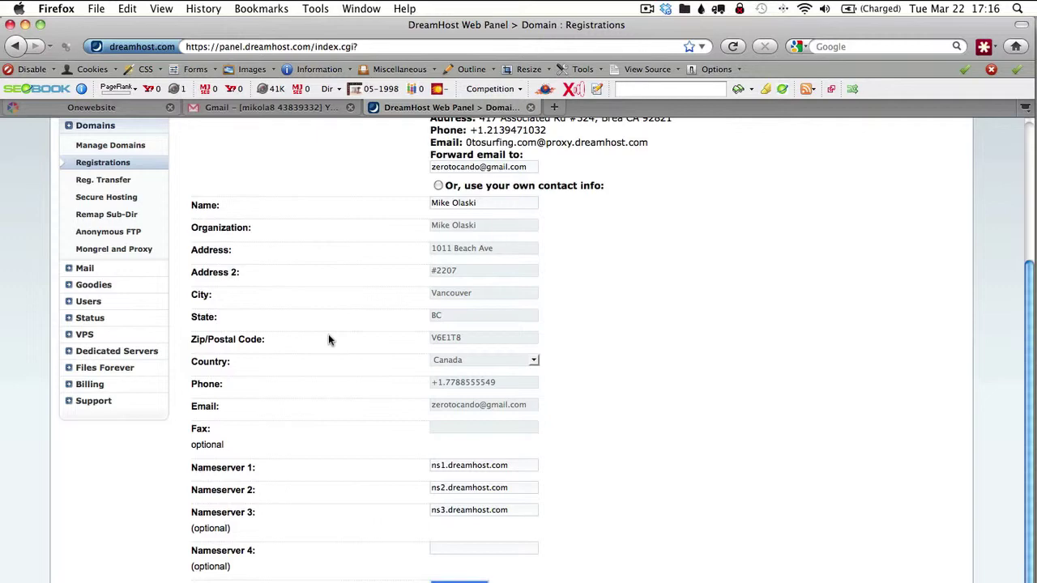
pyautogui.scroll(5, 409, 275)
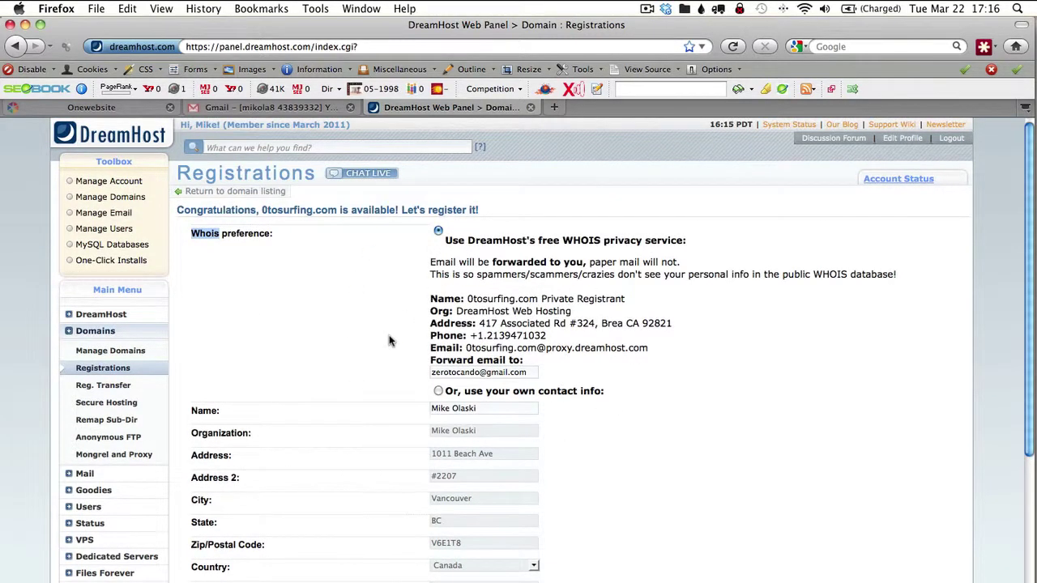
pyautogui.scroll(-5, 389, 340)
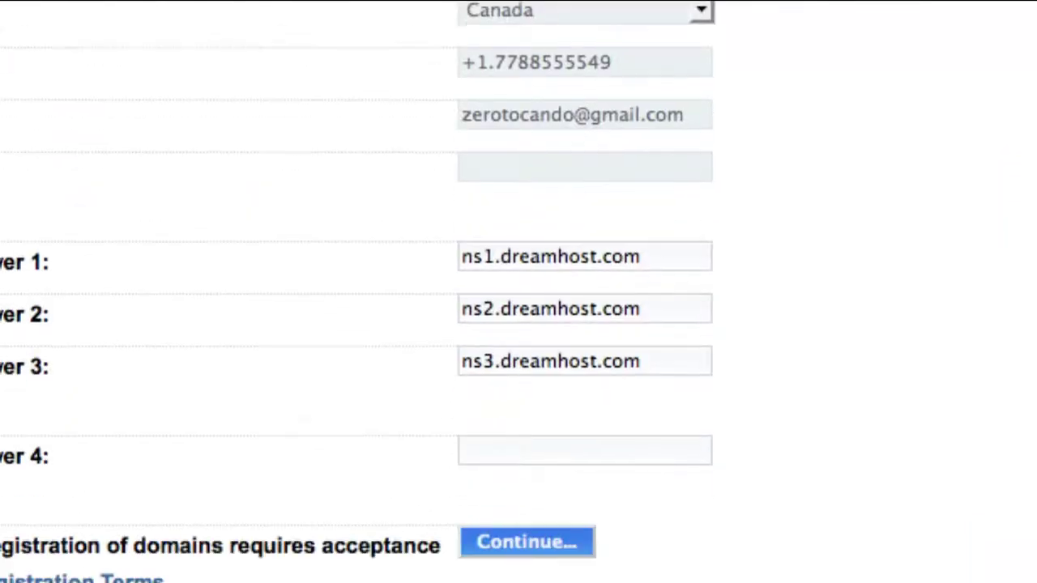
pyautogui.click(514, 501)
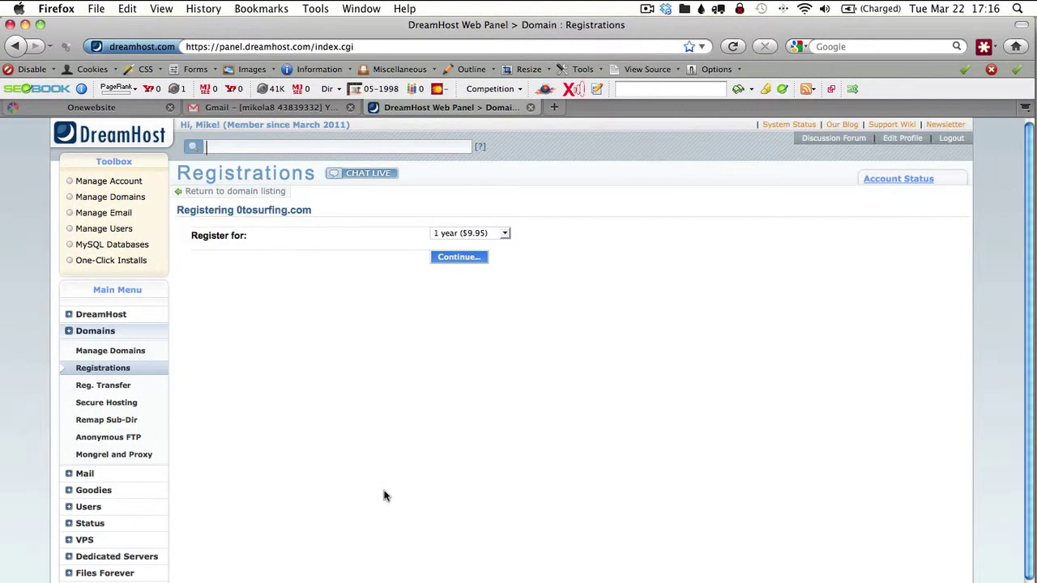
# Set the registration period to 1 year ($9.95) and submit the domain registration.
pyautogui.click(470, 235)
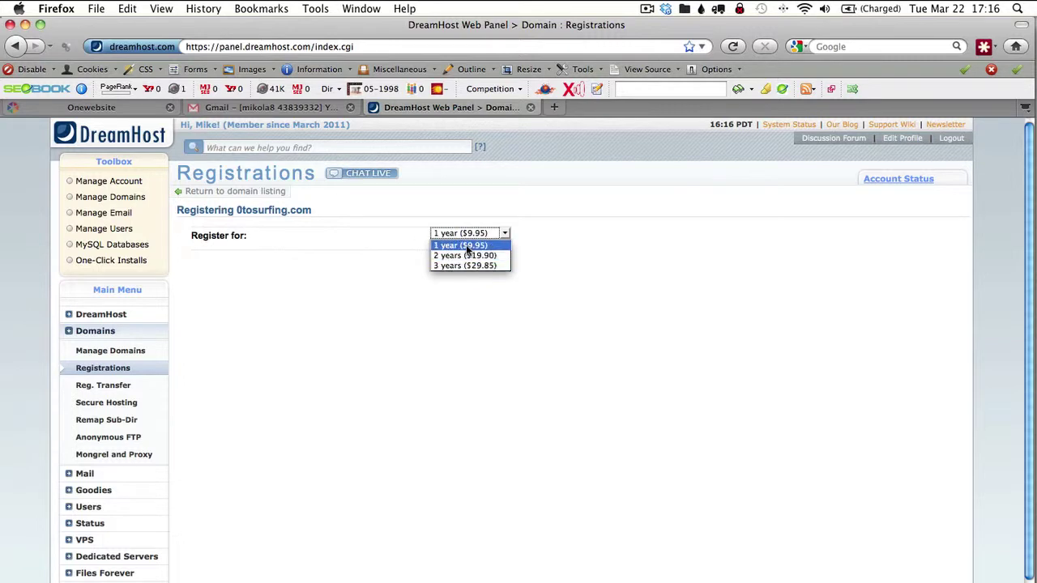
pyautogui.click(466, 245)
pyautogui.click(456, 258)
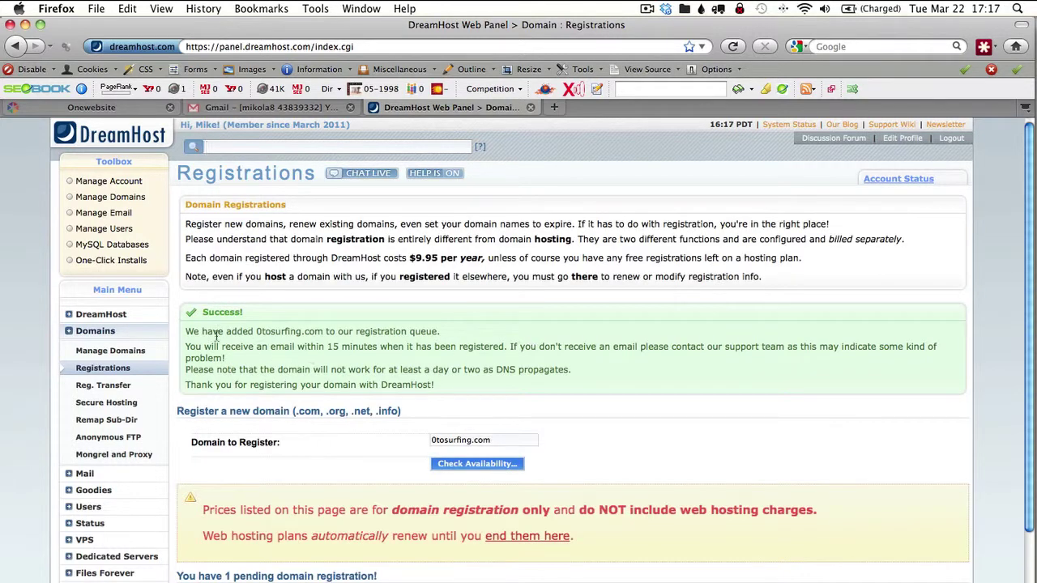
# Review the registration outcome message and the list of pending domain registrations.
pyautogui.scroll(-3, 216, 337)
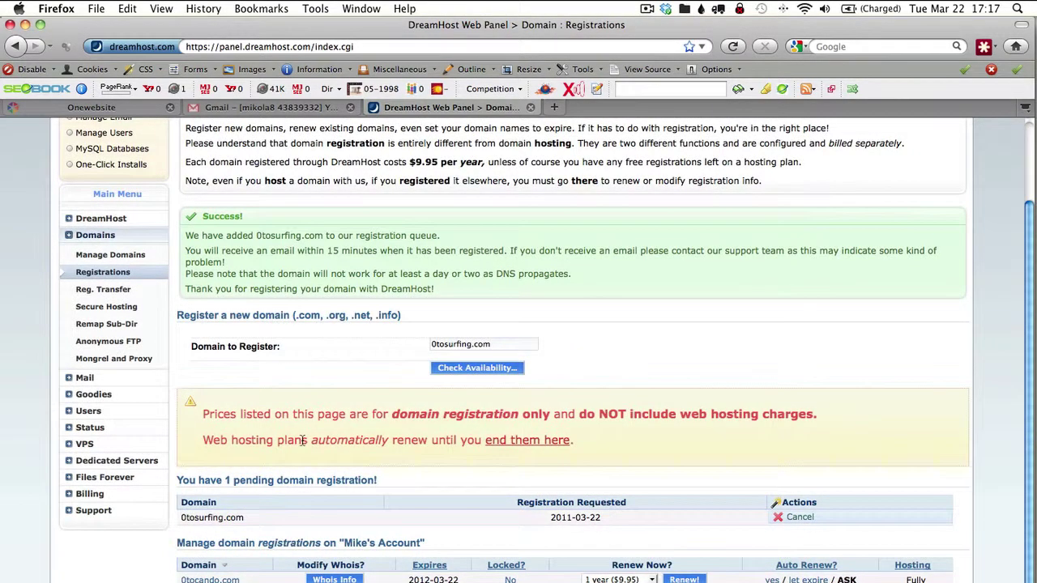
pyautogui.scroll(3, 301, 440)
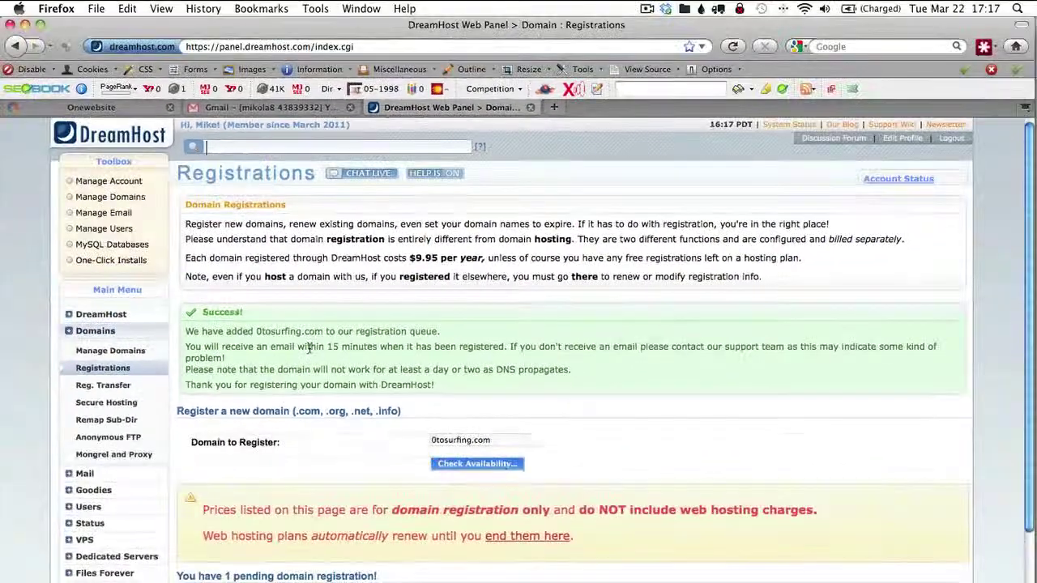
pyautogui.scroll(-3, 360, 455)
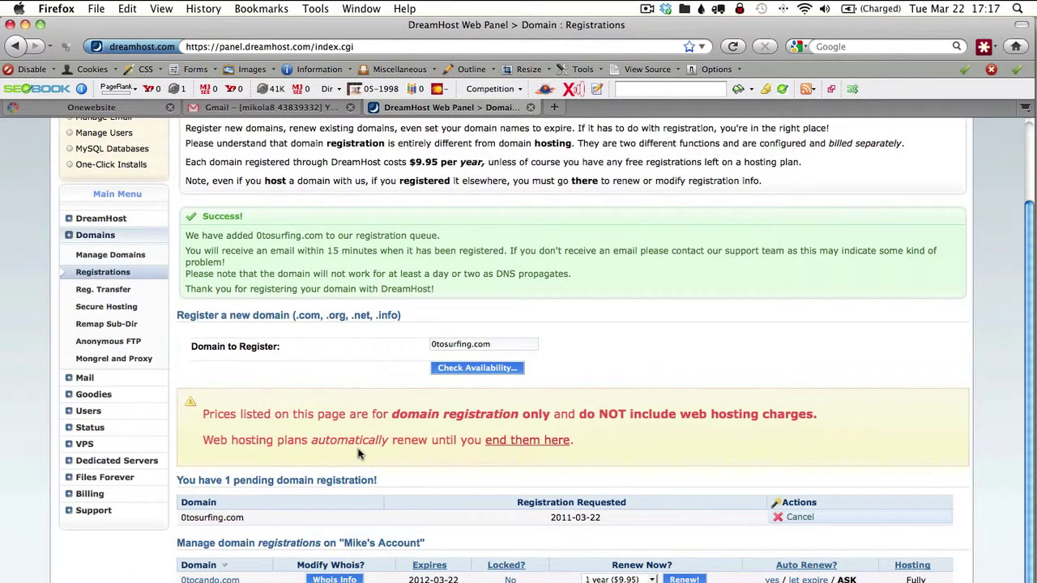
pyautogui.scroll(3, 361, 389)
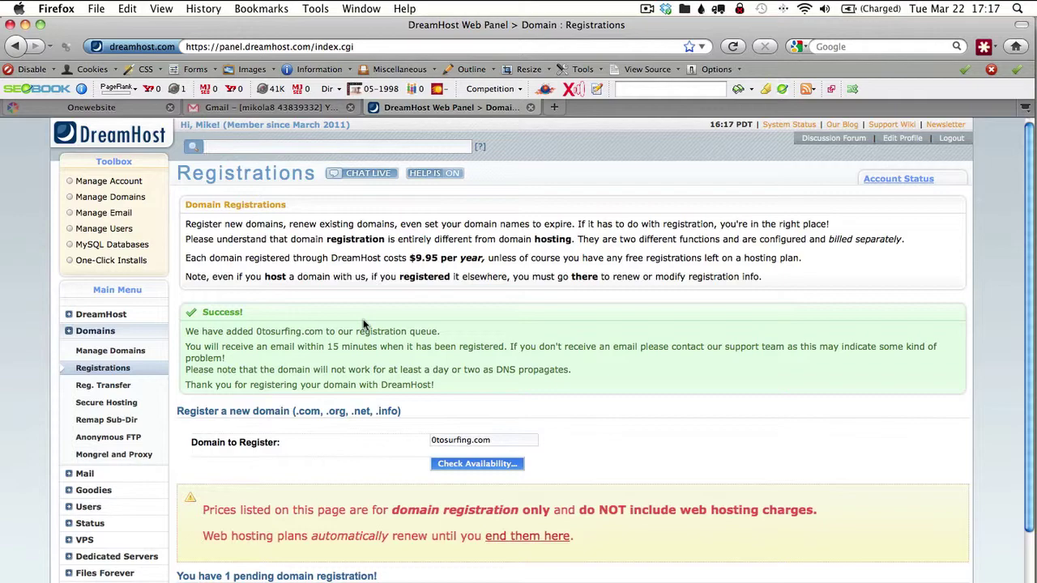
# Open the DreamHost Rewards page and examine the referral payment options and earnings summary.
pyautogui.click(103, 316)
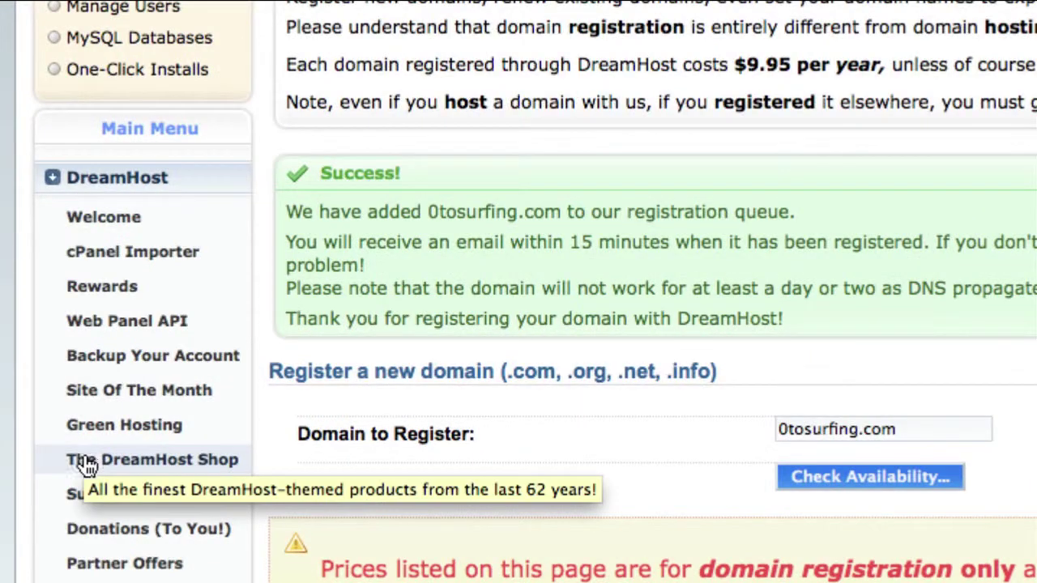
pyautogui.scroll(-2, 89, 461)
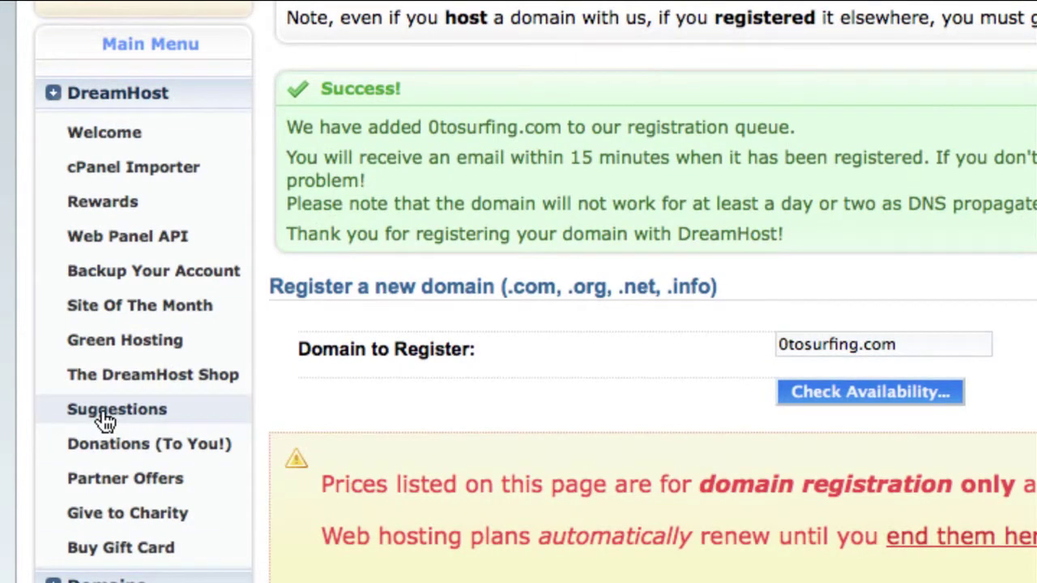
pyautogui.click(108, 209)
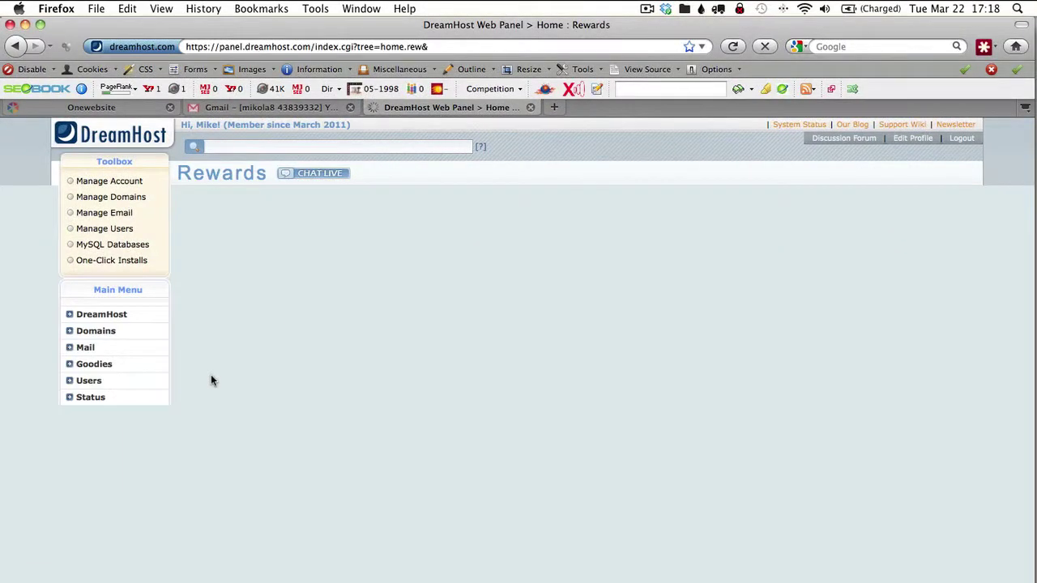
pyautogui.click(211, 375)
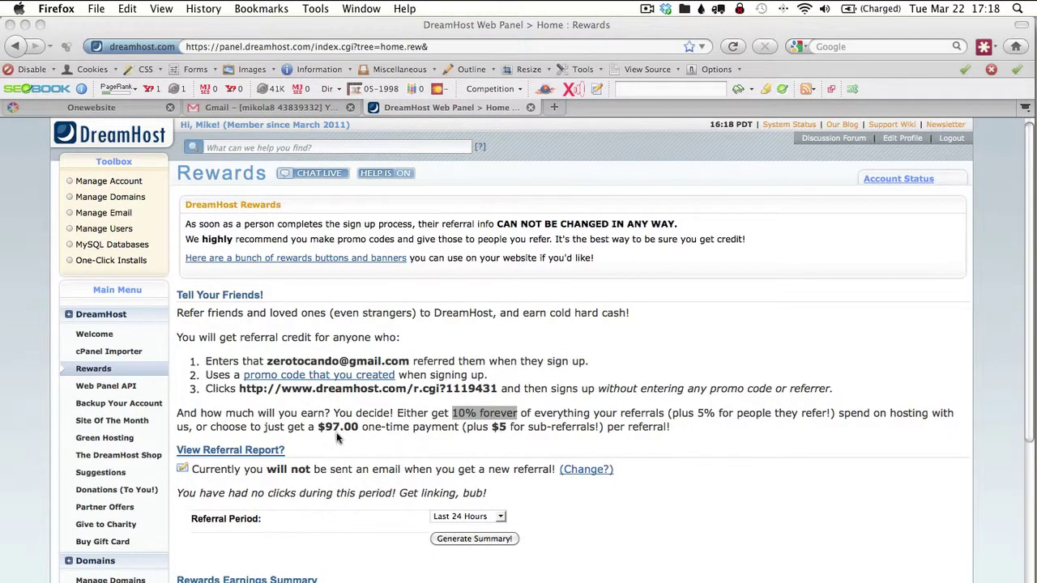
pyautogui.click(326, 427)
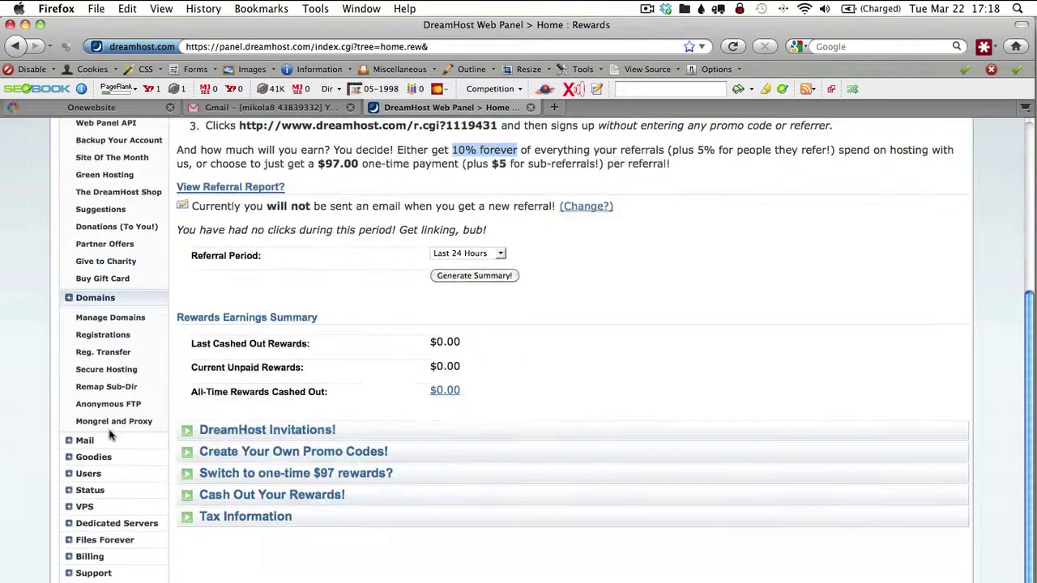
pyautogui.scroll(-5, 114, 438)
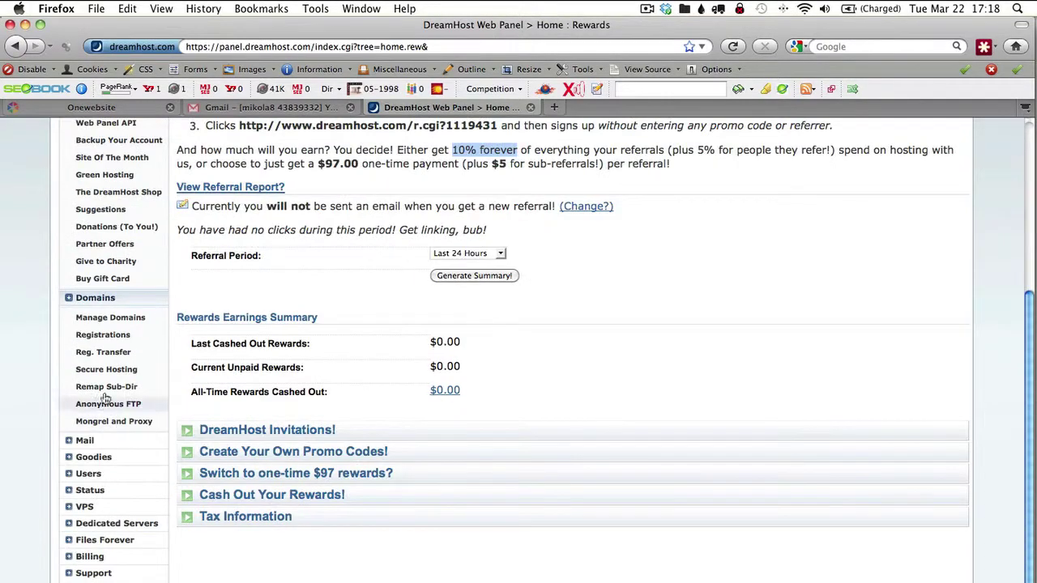
# Return to the domain registrations page and check the pending registration of 0tosurfing.com.
pyautogui.click(98, 341)
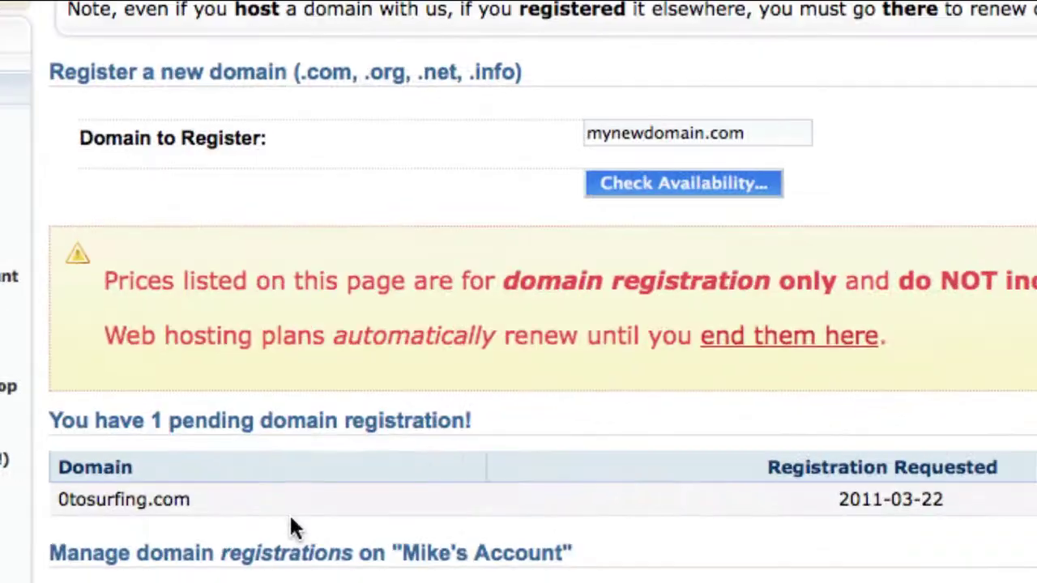
pyautogui.scroll(-10, 289, 526)
pyautogui.scroll(7, 289, 527)
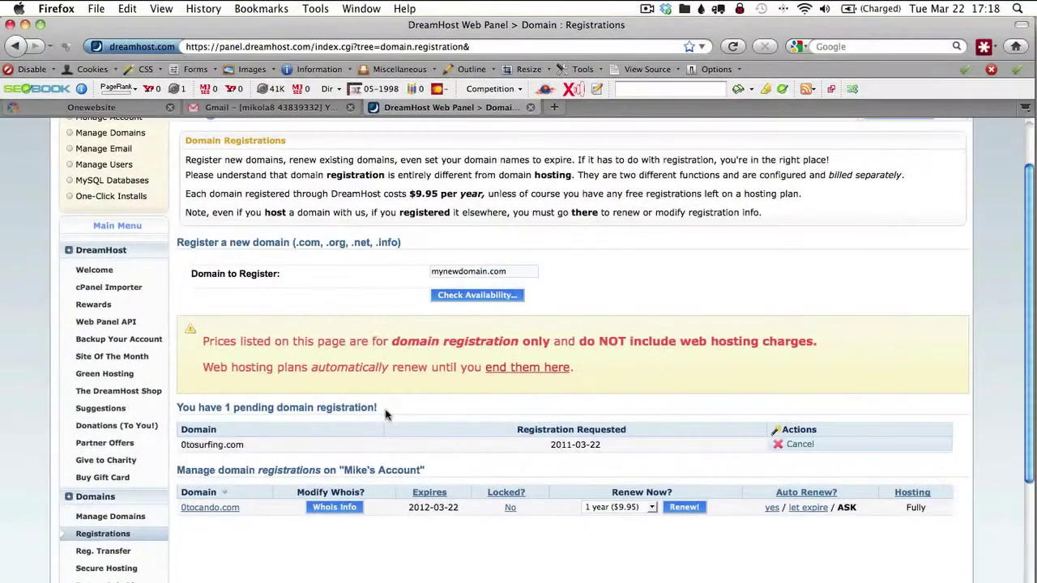
pyautogui.click(647, 9)
pyautogui.click(657, 53)
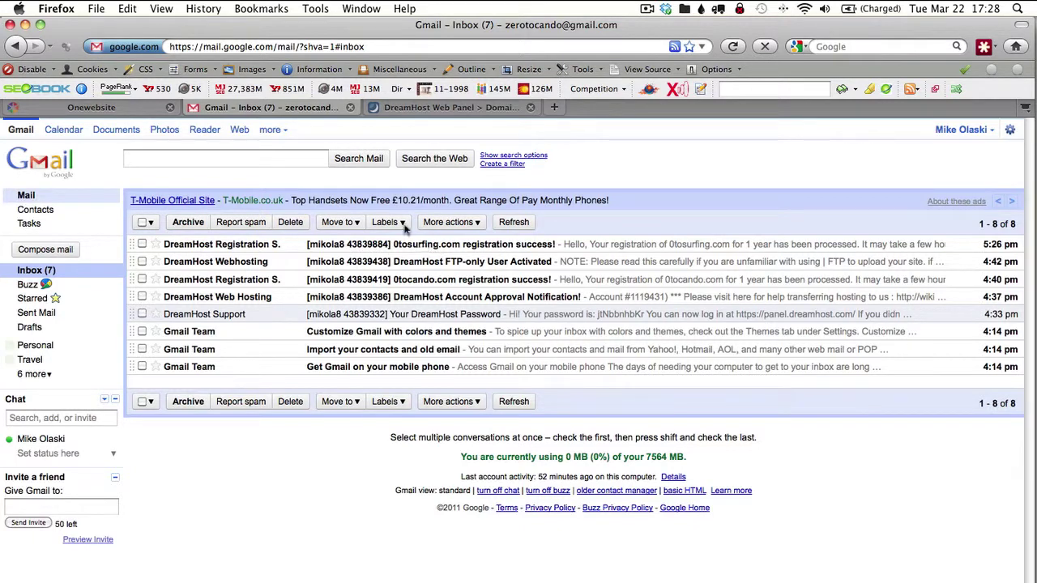
# Return to the DreamHost panel, reload the domain registrations list, and open the domain management page.
pyautogui.click(387, 111)
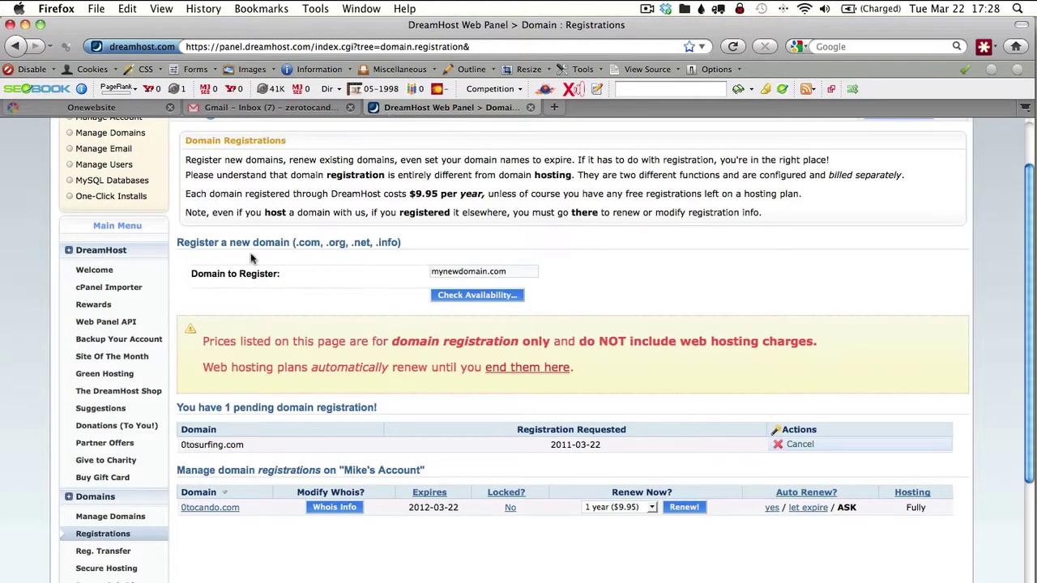
pyautogui.click(106, 537)
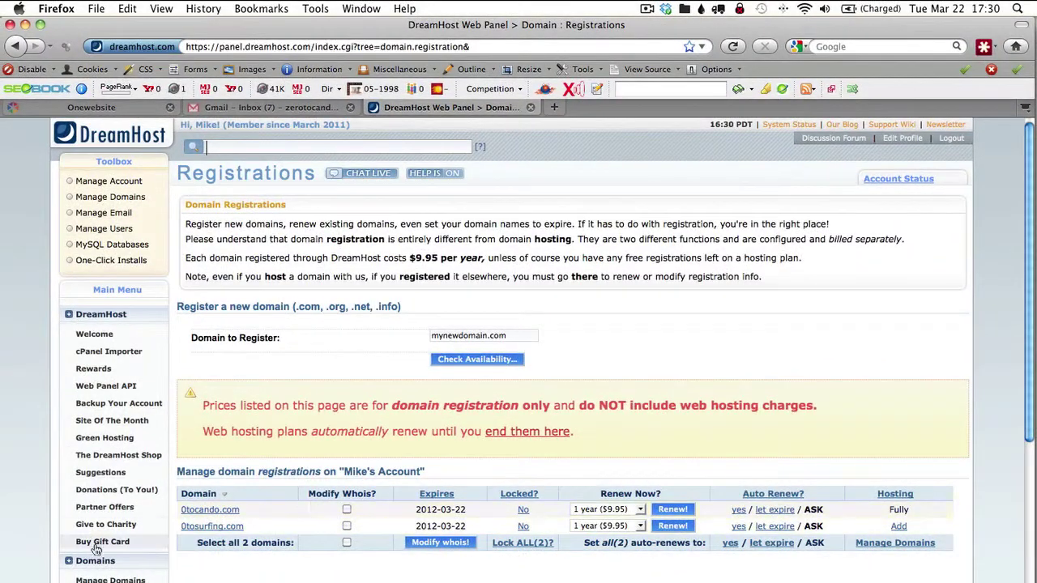
pyautogui.click(94, 578)
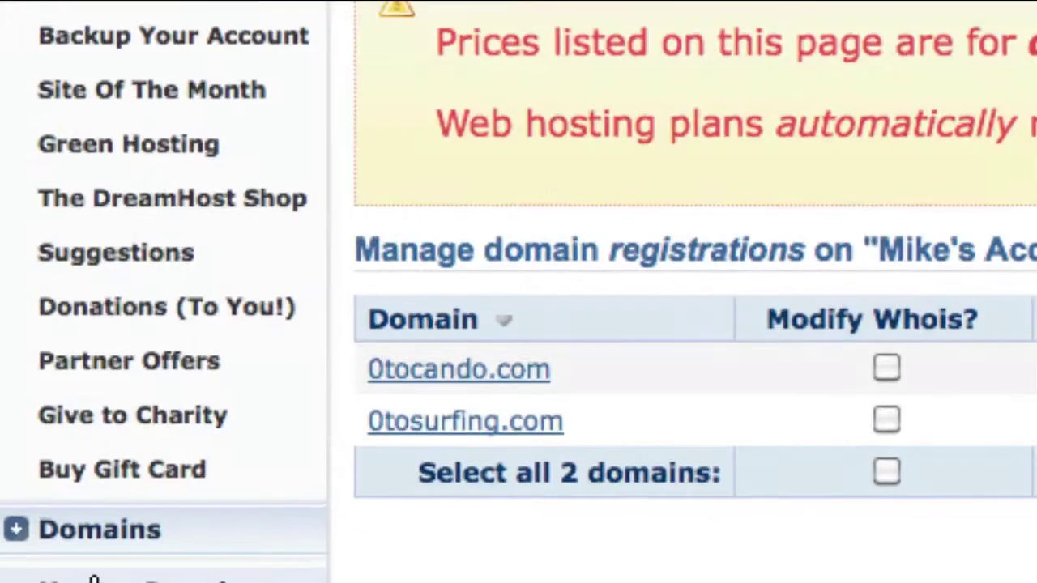
# Start adding hosting for 0tosurfing.com from the registered domains without hosting.
pyautogui.scroll(-1, 81, 572)
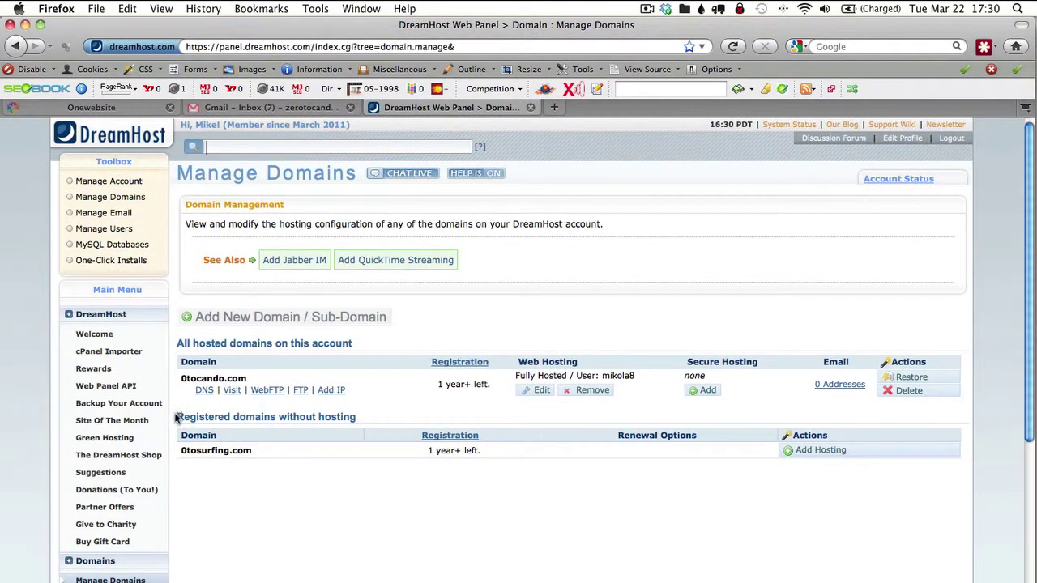
pyautogui.moveTo(482, 451); pyautogui.dragTo(178, 413)
pyautogui.click(320, 506)
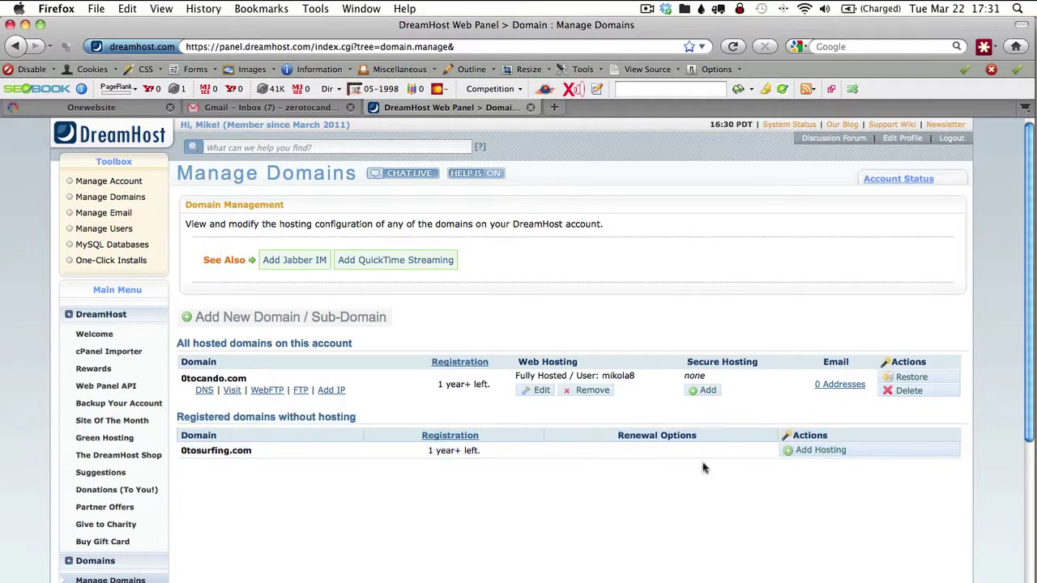
pyautogui.click(824, 454)
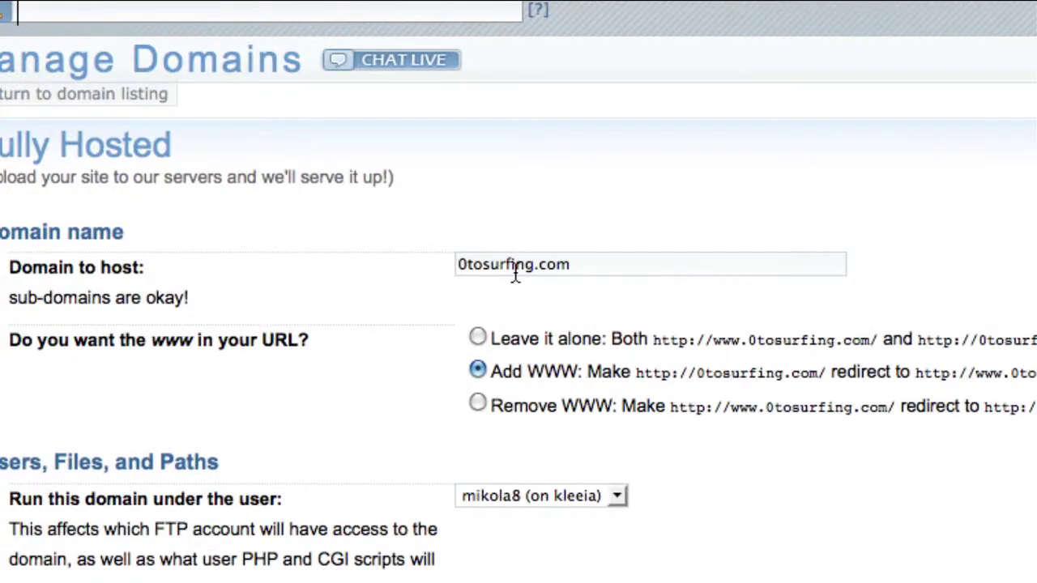
# Set the www preference for 0tosurfing.com to "Leave it alone" so both URL forms work.
pyautogui.tripleClick(516, 275)
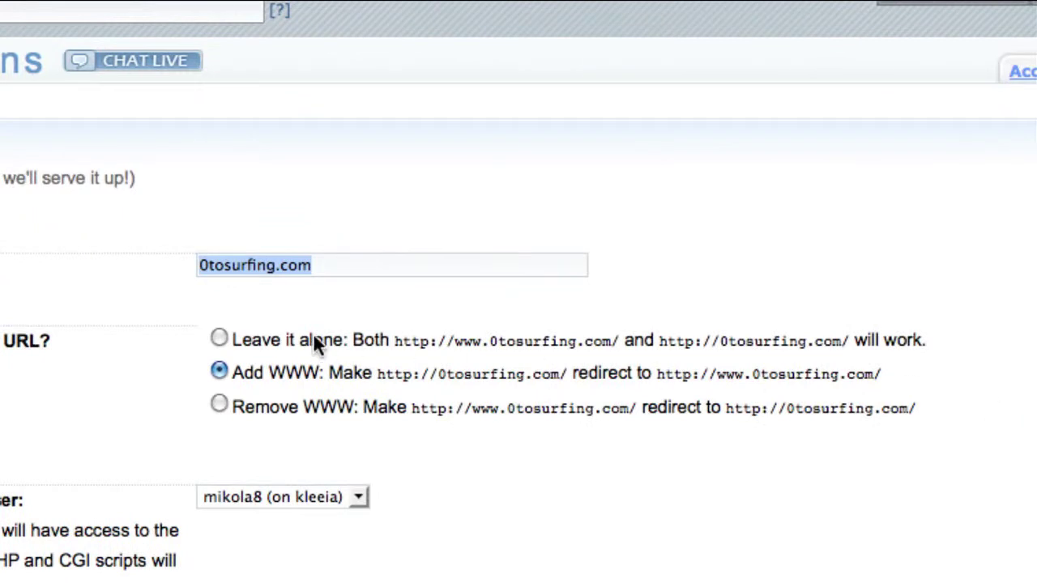
pyautogui.doubleClick(287, 369)
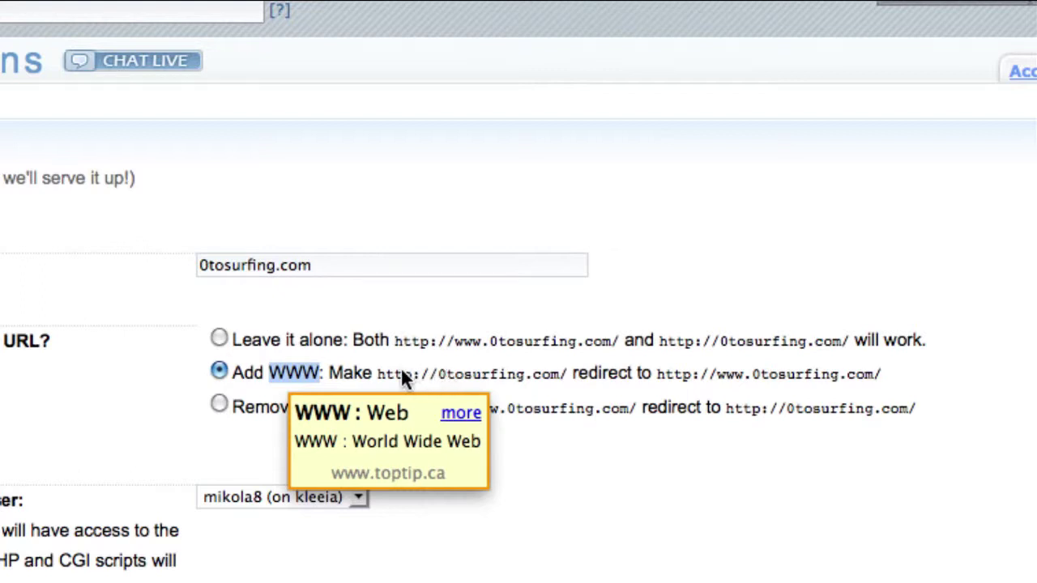
pyautogui.doubleClick(266, 407)
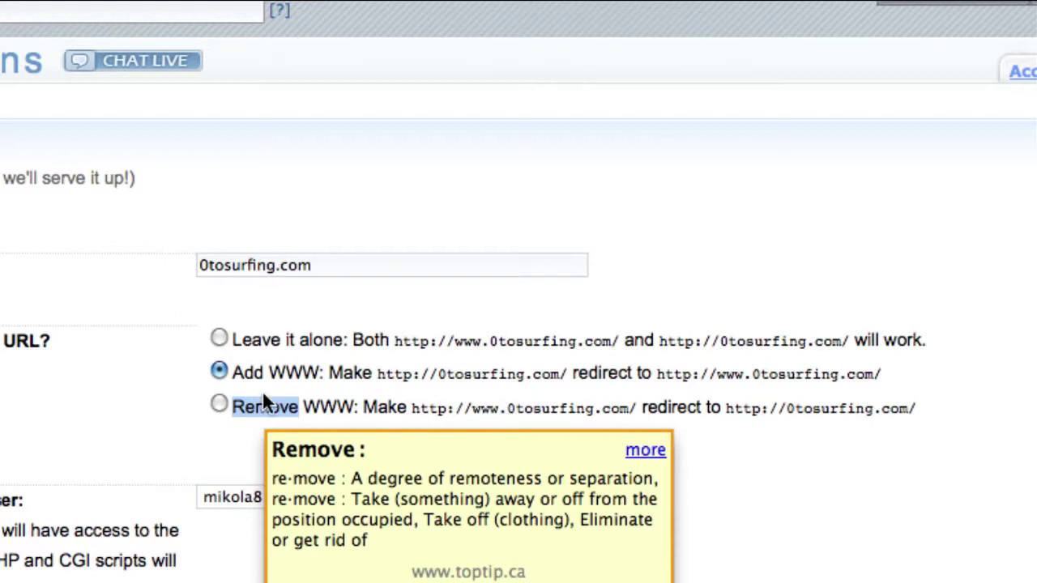
pyautogui.click(219, 338)
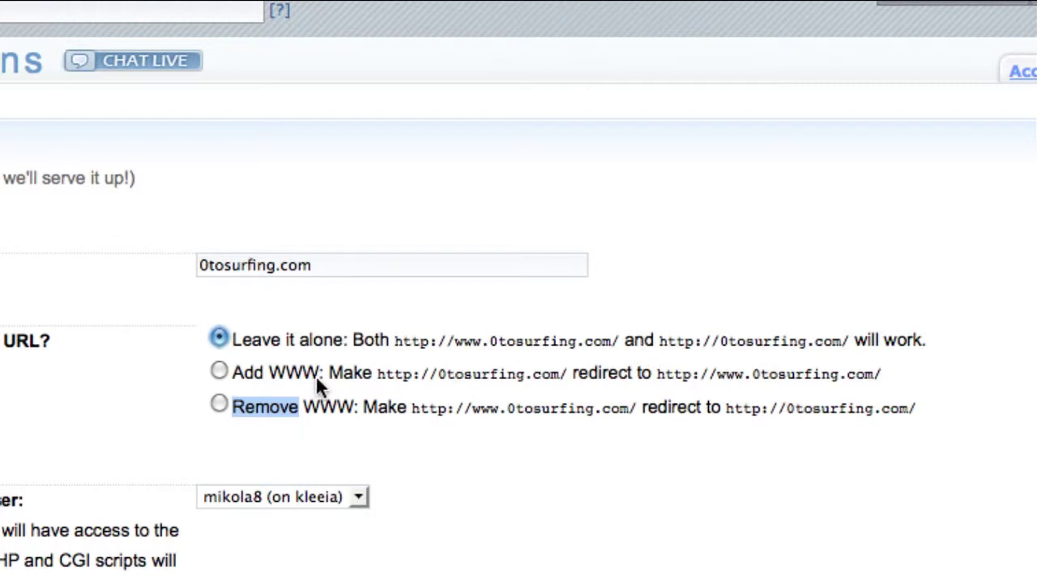
pyautogui.click(189, 357)
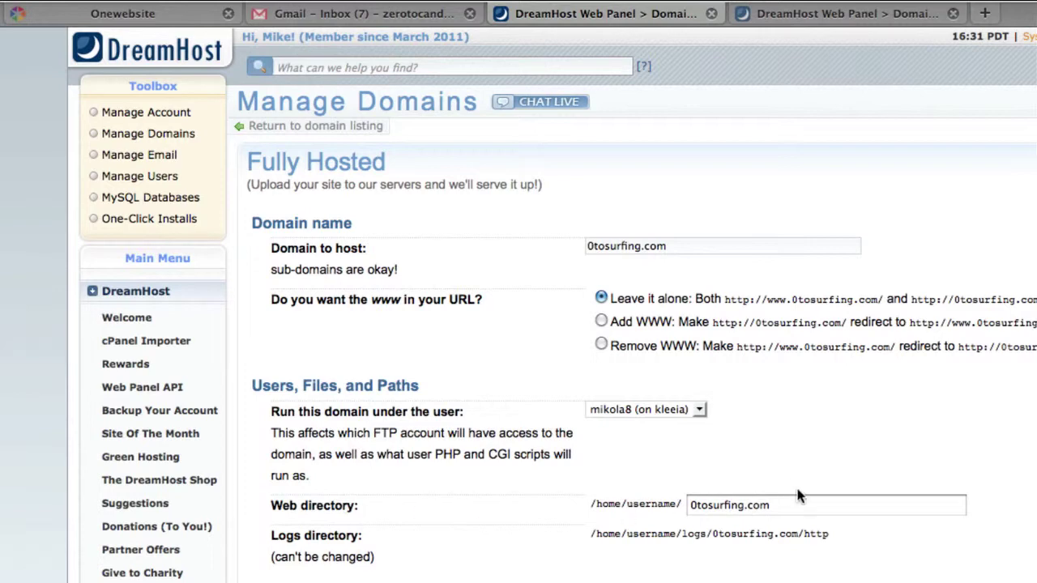
pyautogui.click(801, 505)
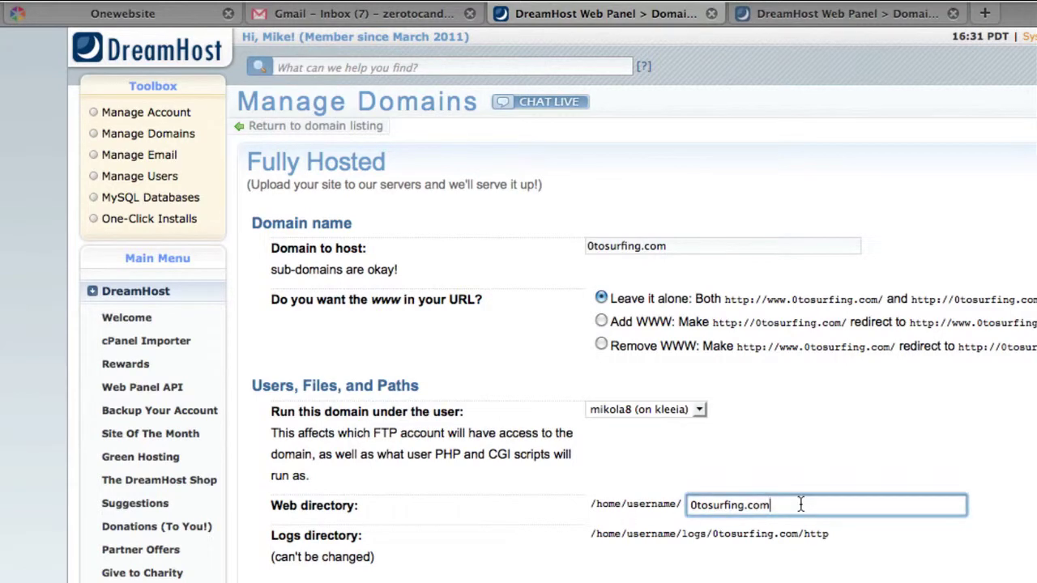
pyautogui.write('/')
pyautogui.write('htoc')
pyautogui.write('s')
pyautogui.press('BackSpace')
pyautogui.press('BackSpace')
pyautogui.press('BackSpace')
pyautogui.press('BackSpace')
pyautogui.press('BackSpace')
pyautogui.write('publich')
pyautogui.press('BackSpace')
pyautogui.write('_html')
pyautogui.press('BackSpace')
pyautogui.press('BackSpace')
pyautogui.press('BackSpace')
pyautogui.press('BackSpace')
pyautogui.press('BackSpace')
pyautogui.press('BackSpace')
pyautogui.press('BackSpace')
pyautogui.press('BackSpace')
pyautogui.press('BackSpace')
pyautogui.press('BackSpace')
pyautogui.press('BackSpace')
pyautogui.press('BackSpace')
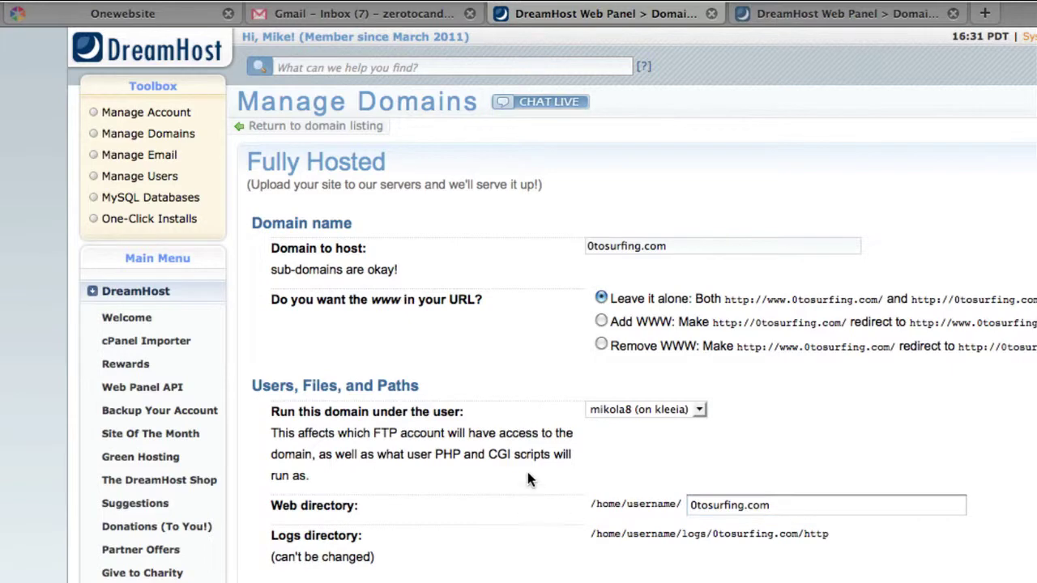
# Examine the web options and the alternative hosting types: Google Hosted, Redirect, Mirrored, Parked, Cloaked and DNS Only.
pyautogui.scroll(-5, 527, 479)
pyautogui.scroll(-3, 528, 479)
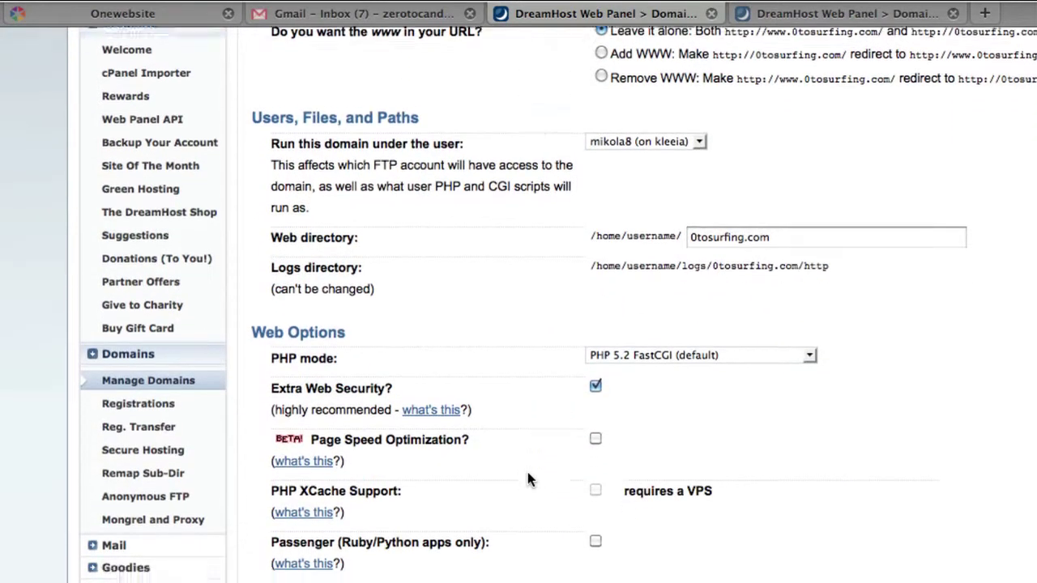
pyautogui.scroll(-5, 593, 519)
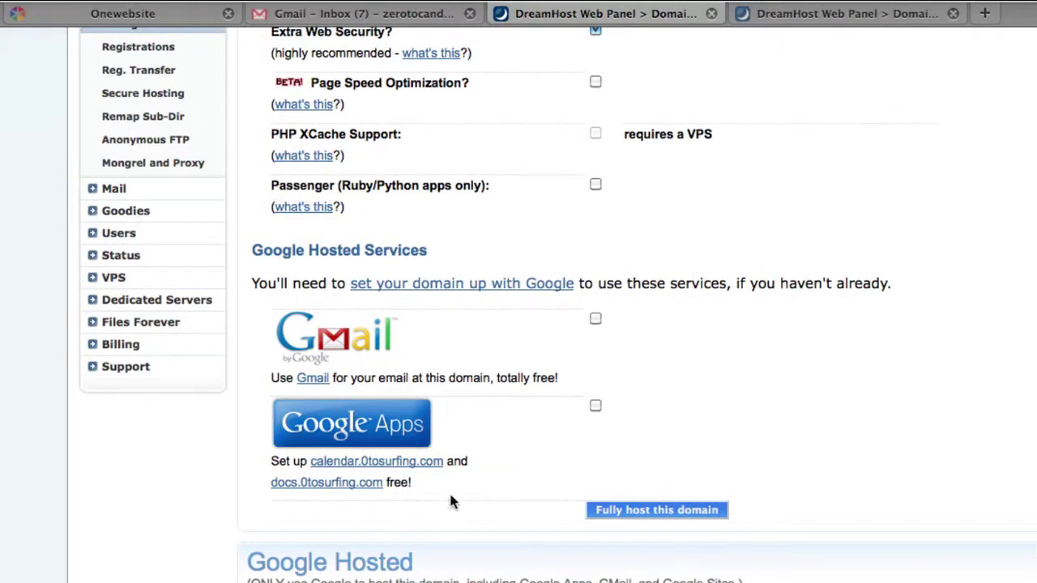
pyautogui.scroll(-5, 686, 466)
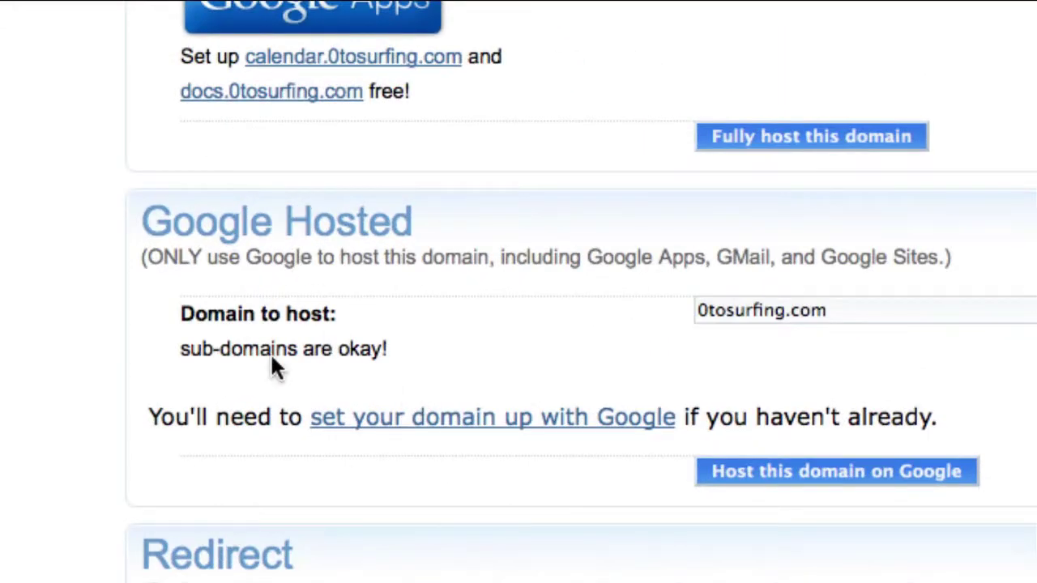
pyautogui.scroll(-4, 273, 357)
pyautogui.scroll(-8, 223, 343)
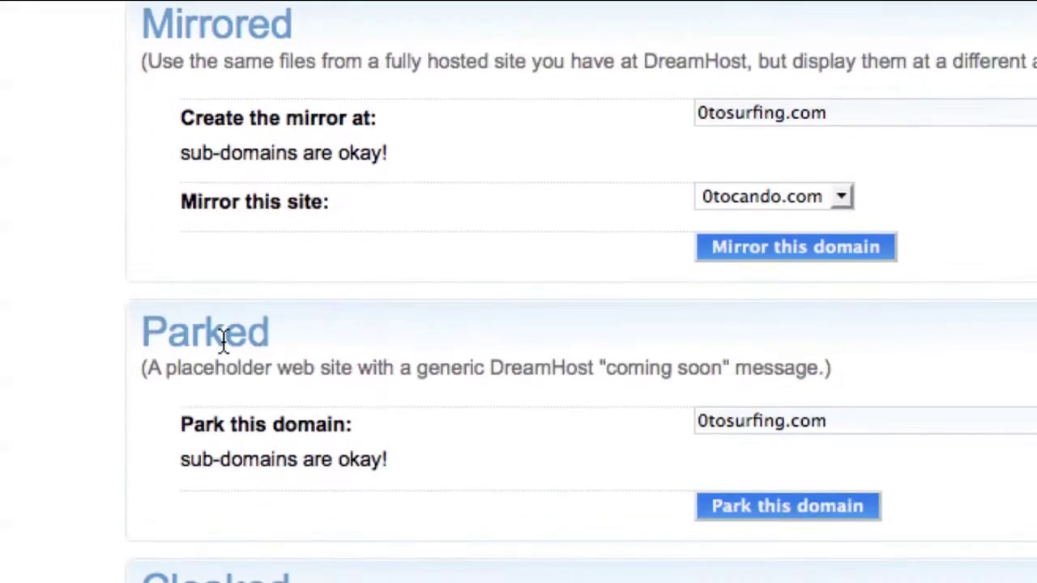
pyautogui.scroll(-4, 224, 338)
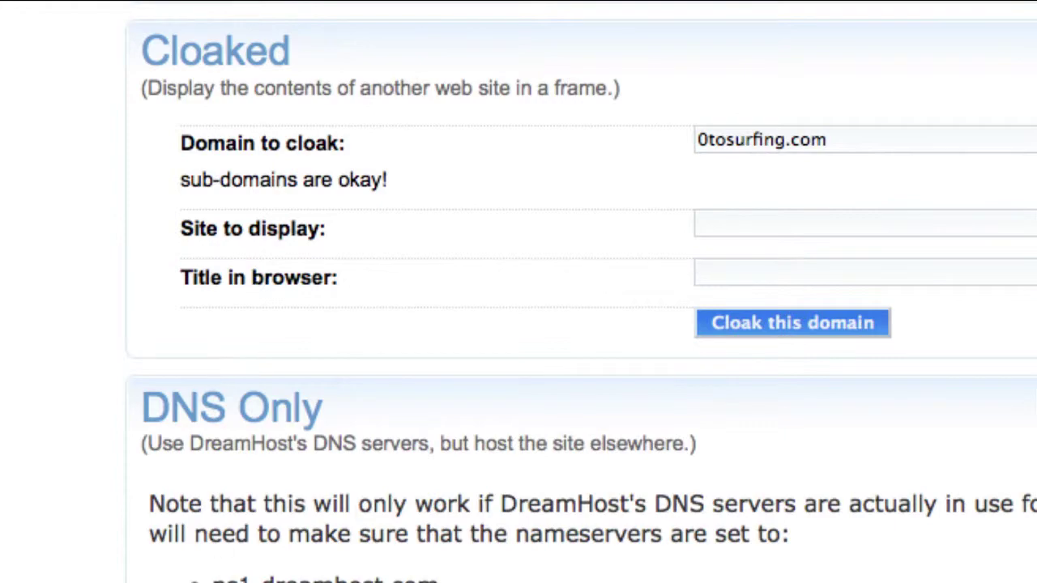
pyautogui.scroll(-3, 225, 347)
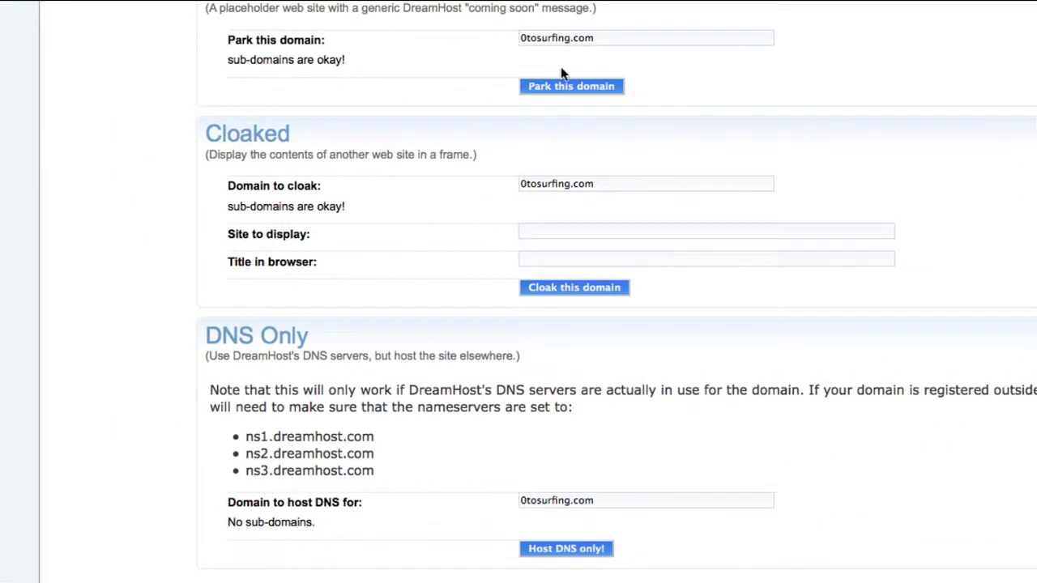
# Submit the Fully Hosted setup for 0tosurfing.com without enabling Gmail or Google Apps.
pyautogui.scroll(12, 585, 365)
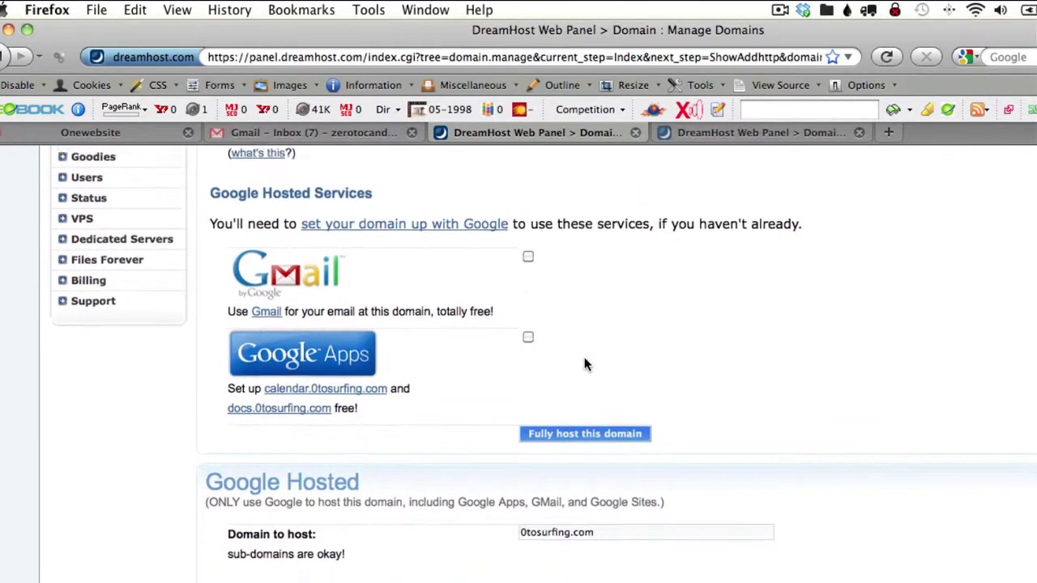
pyautogui.scroll(2, 585, 365)
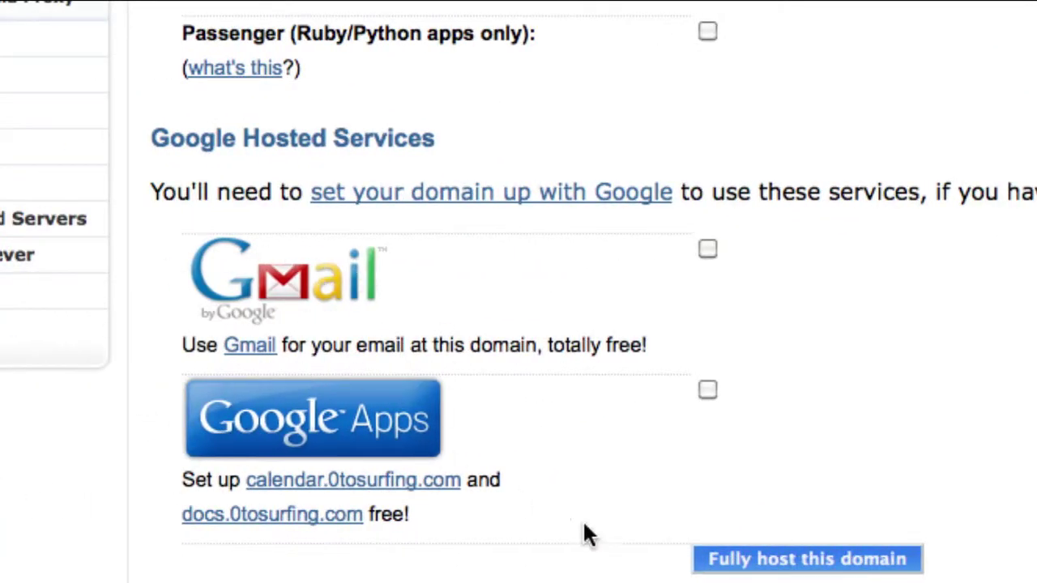
pyautogui.click(784, 569)
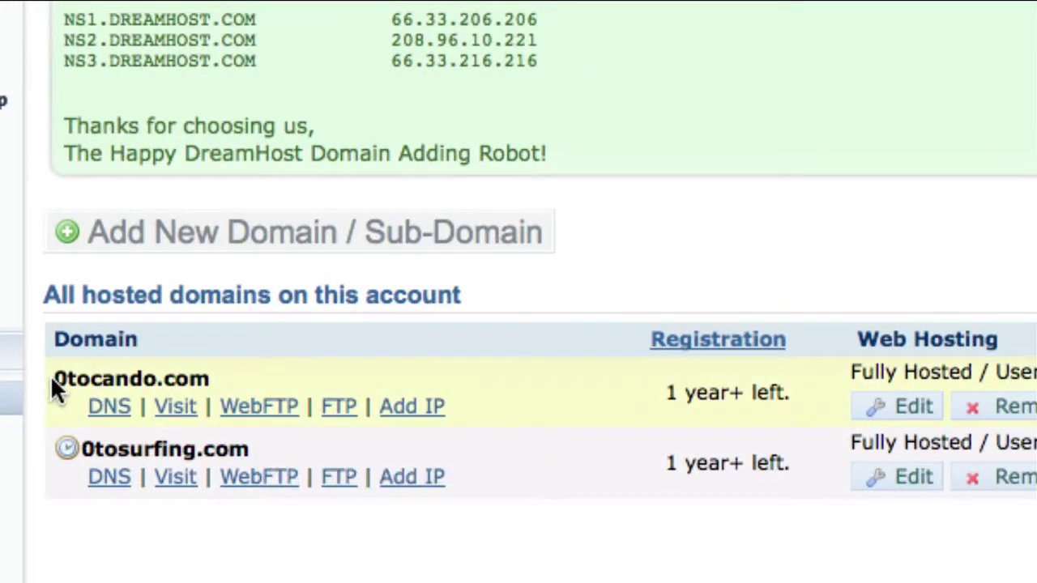
# Open the websites of 0tocando.com and 0tosurfing.com in new browser tabs from the hosted domains list.
pyautogui.rightClick(185, 415)
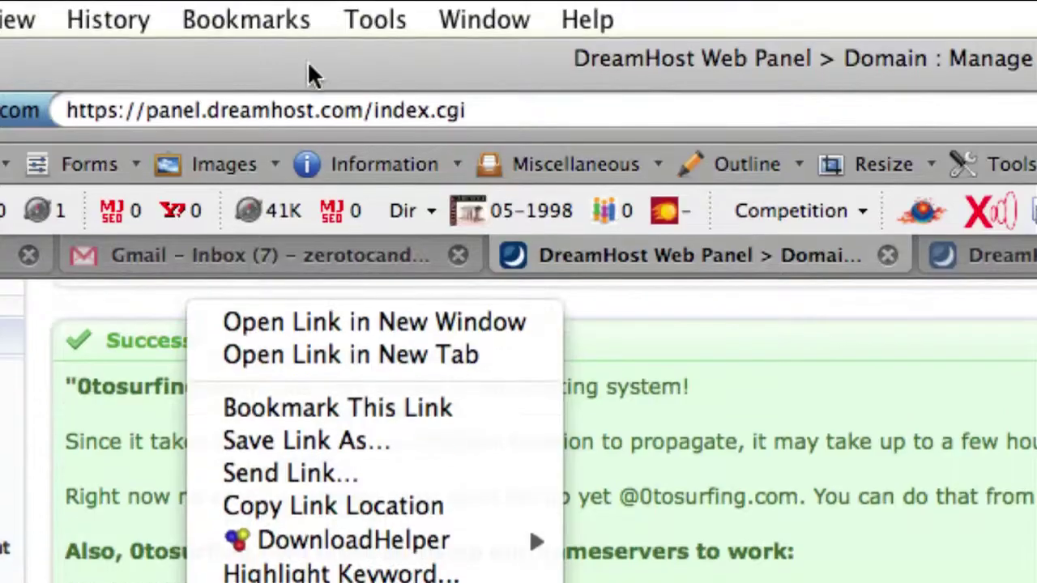
pyautogui.click(299, 349)
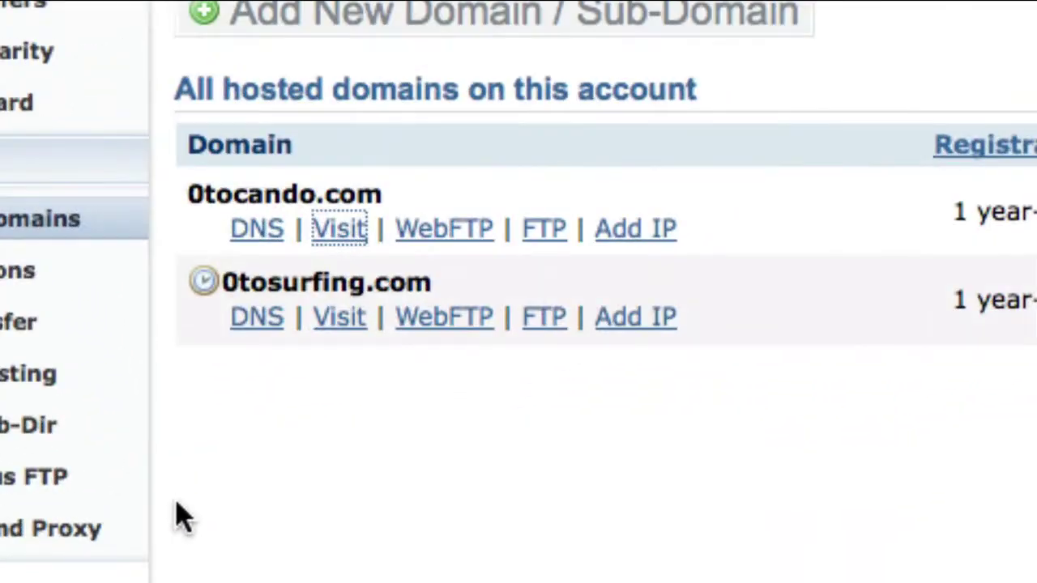
pyautogui.rightClick(337, 318)
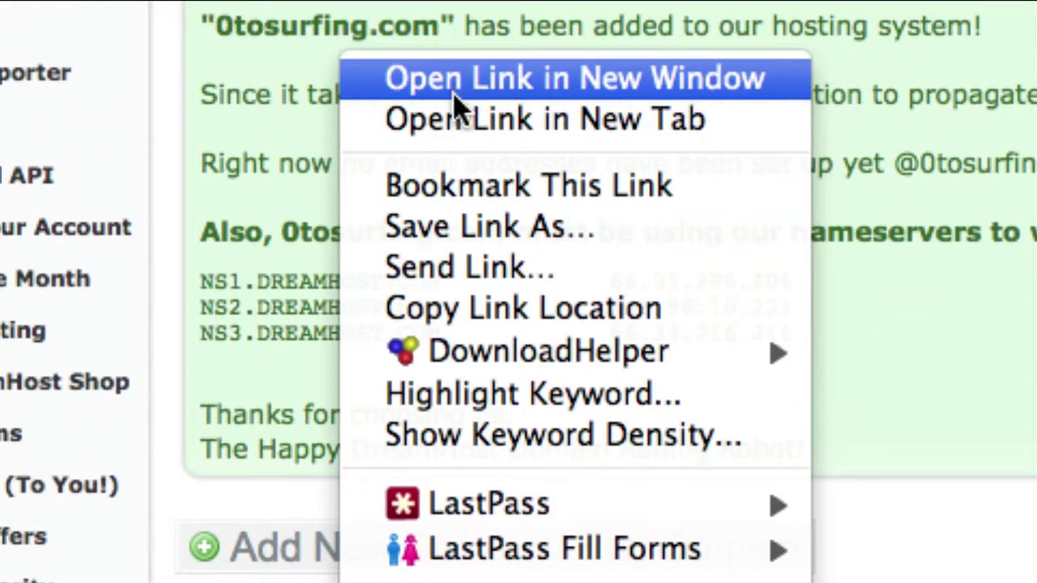
pyautogui.click(459, 112)
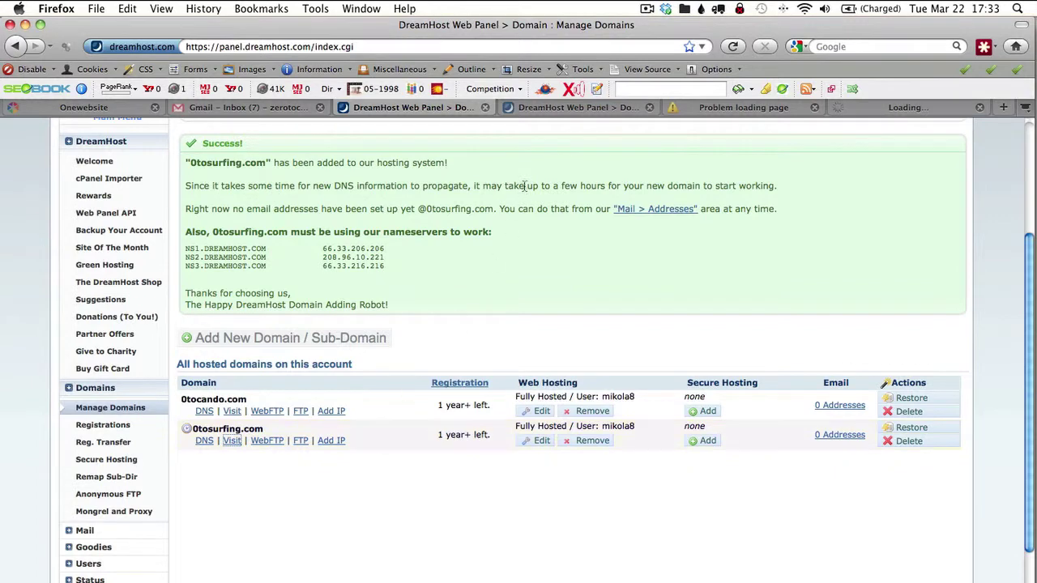
# Check whether the 0tocando.com and 0tosurfing.com websites load in their tabs.
pyautogui.click(699, 109)
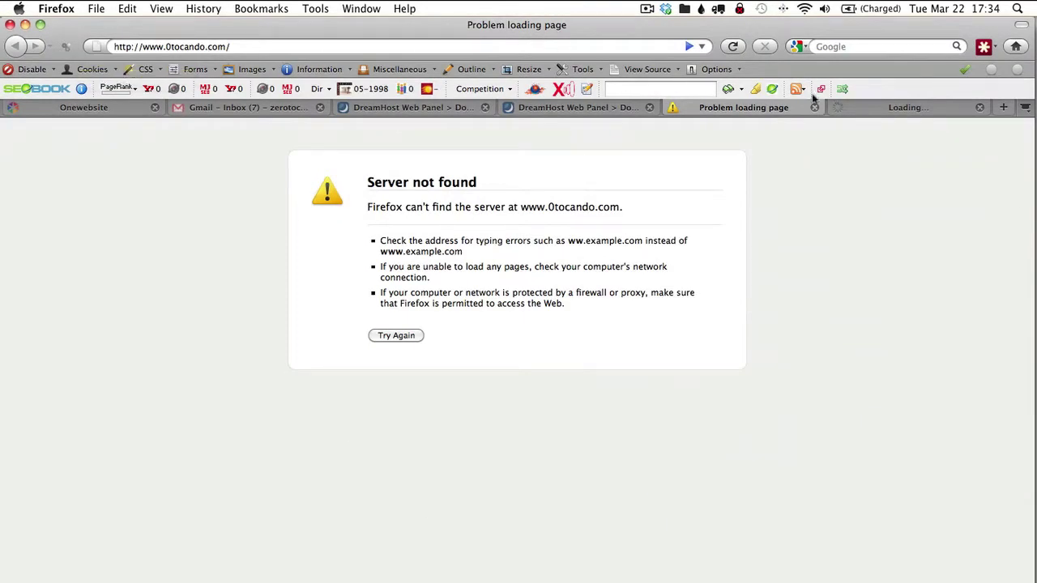
pyautogui.click(876, 112)
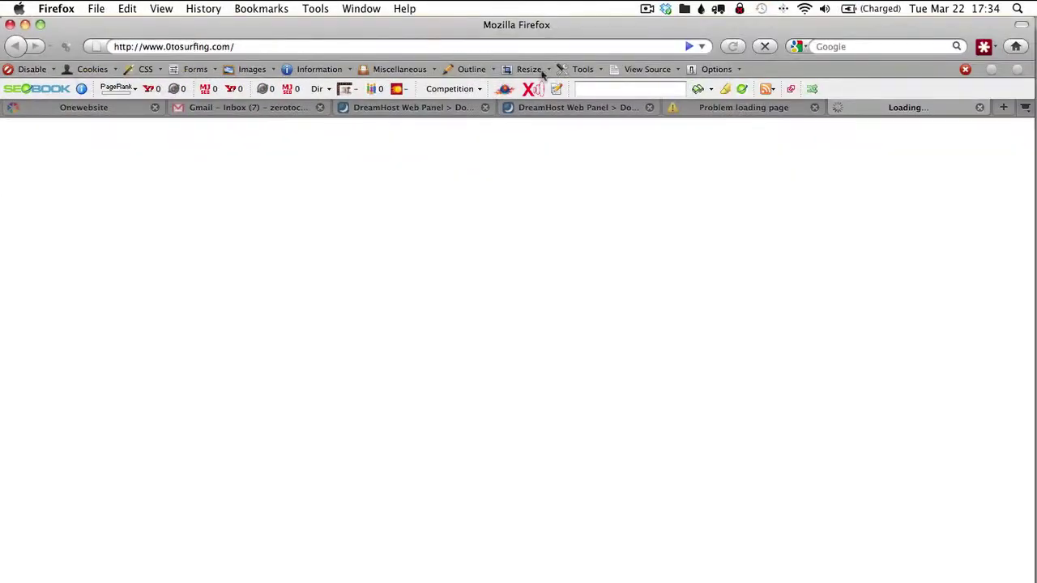
pyautogui.click(701, 111)
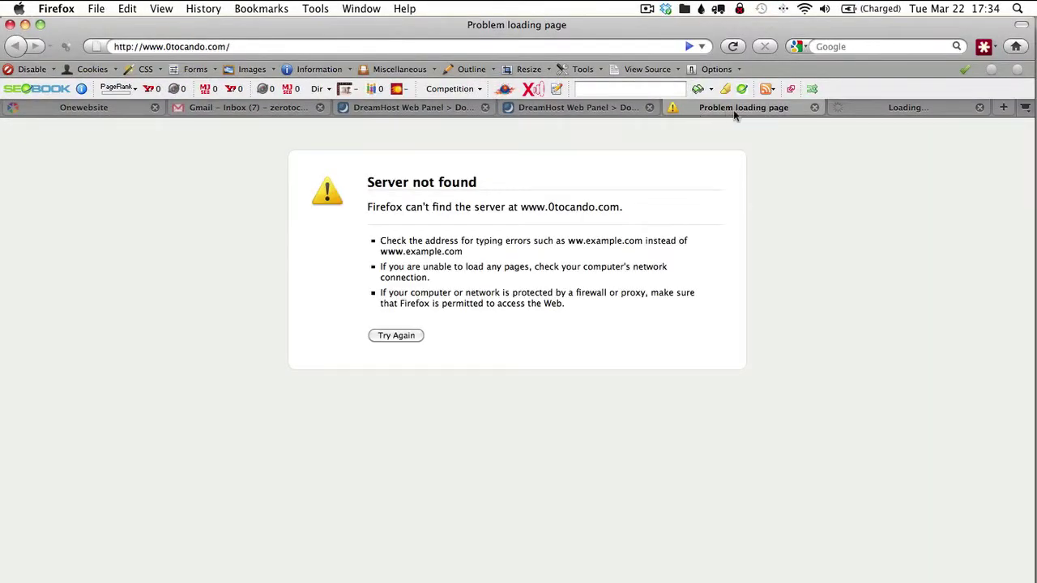
pyautogui.click(904, 112)
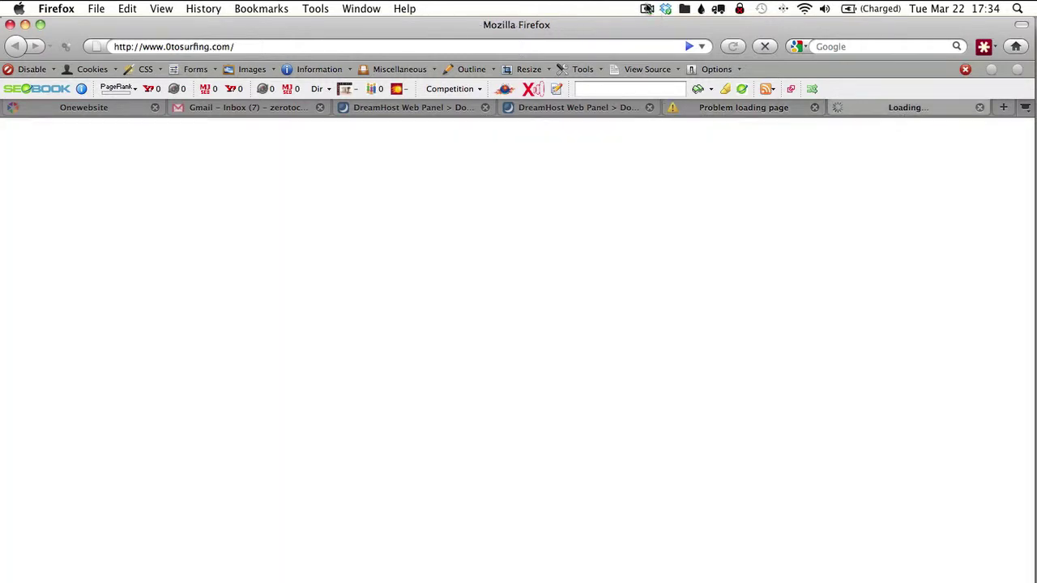
pyautogui.click(647, 8)
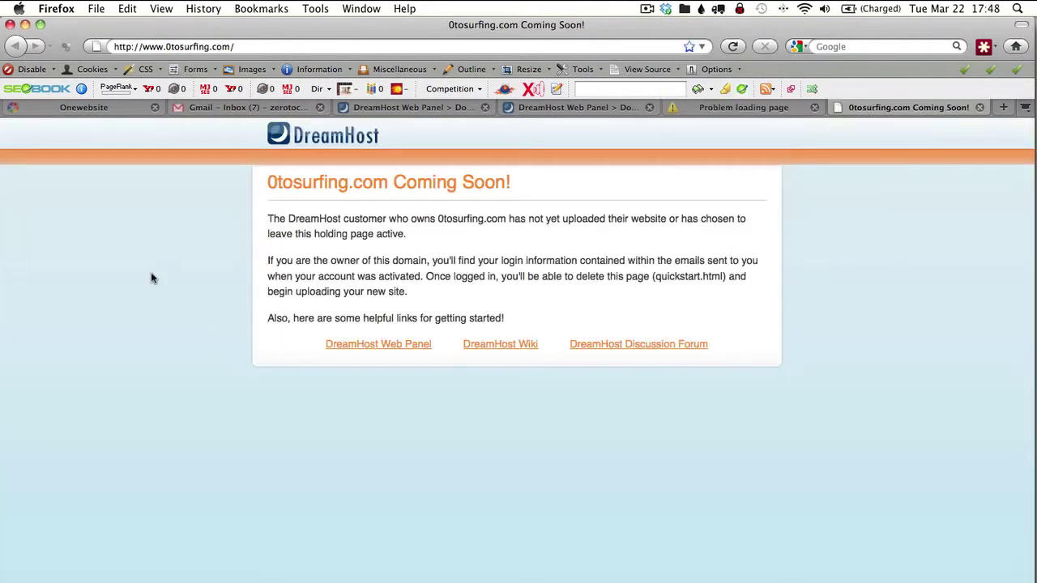
pyautogui.click(197, 47)
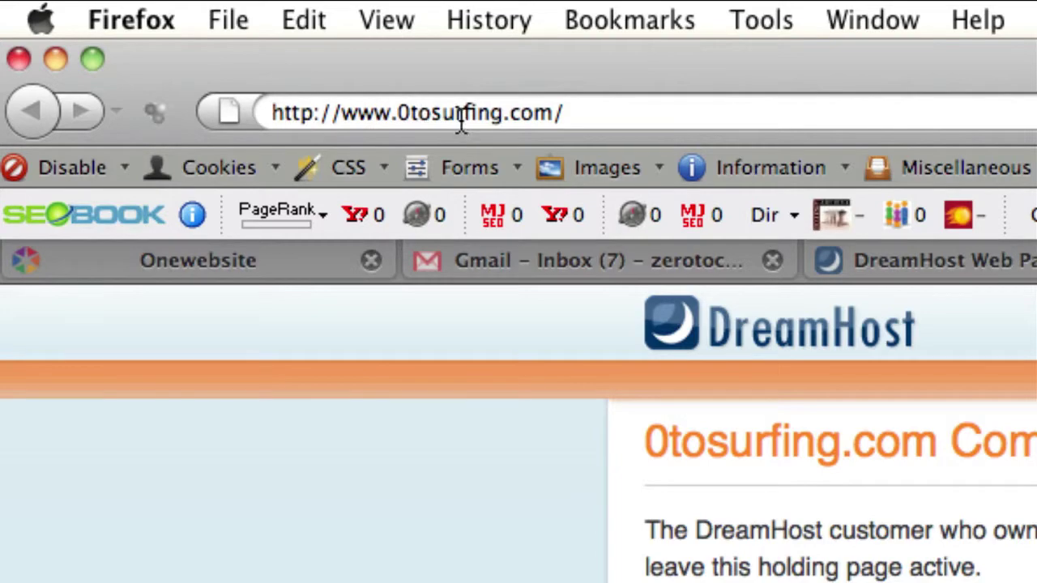
pyautogui.doubleClick(461, 120)
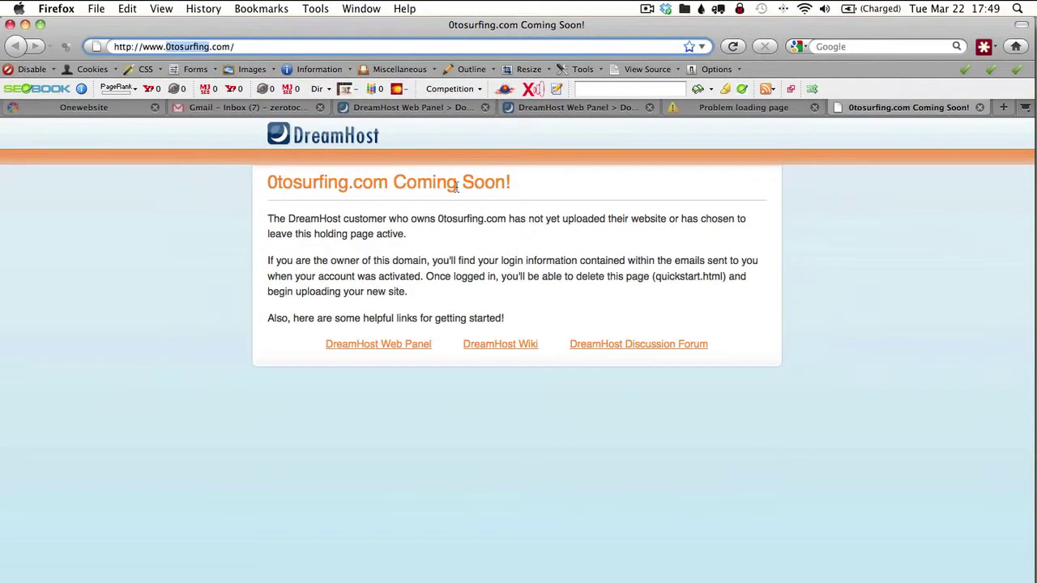
pyautogui.click(677, 110)
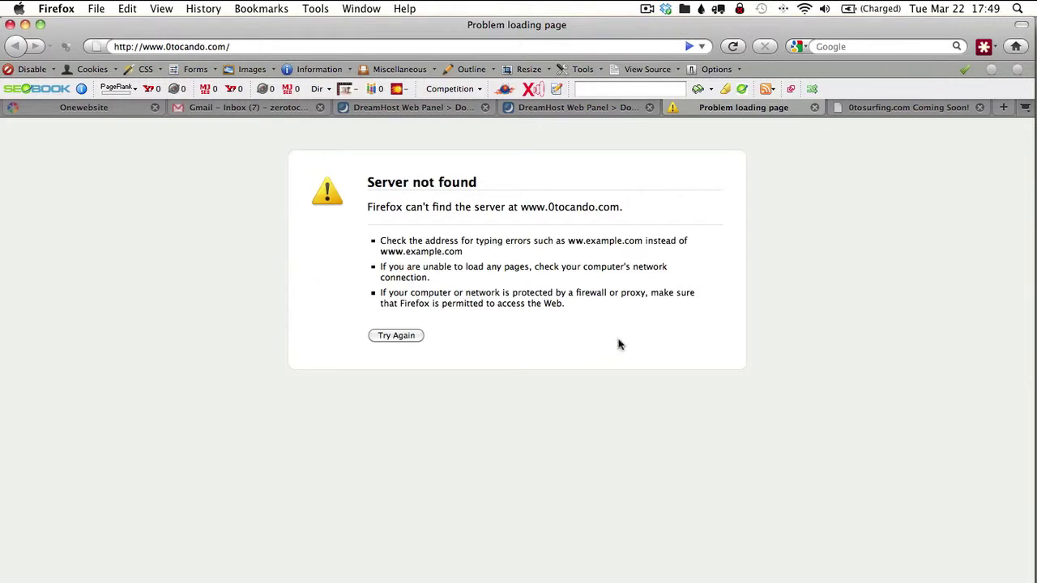
pyautogui.click(194, 49)
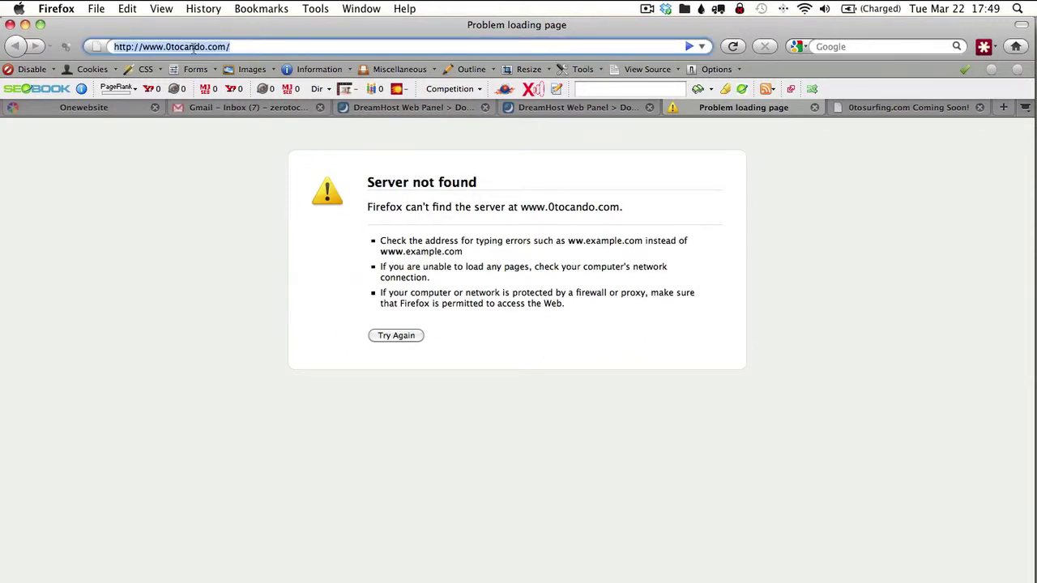
pyautogui.press('Return')
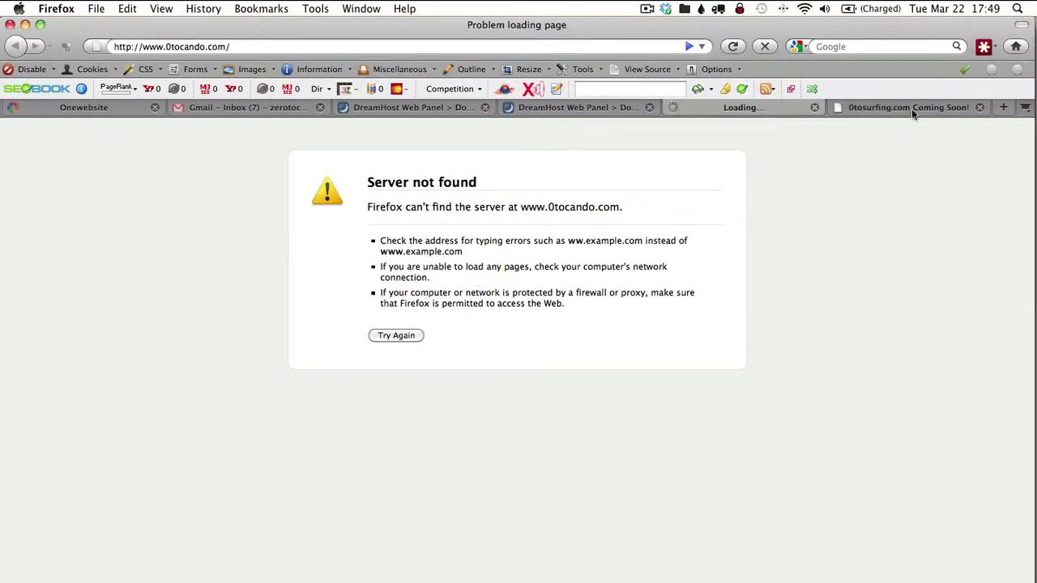
pyautogui.click(912, 111)
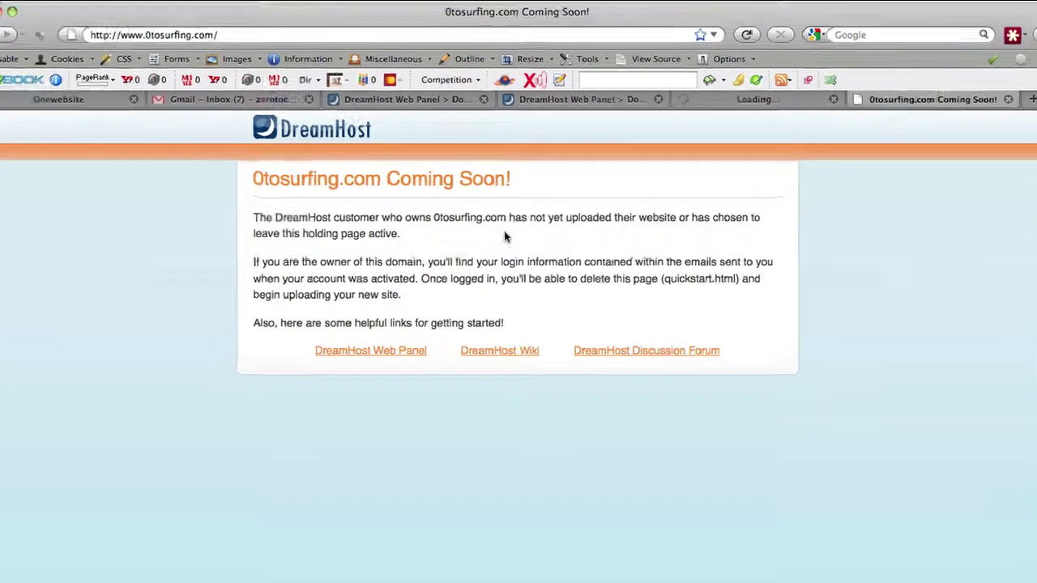